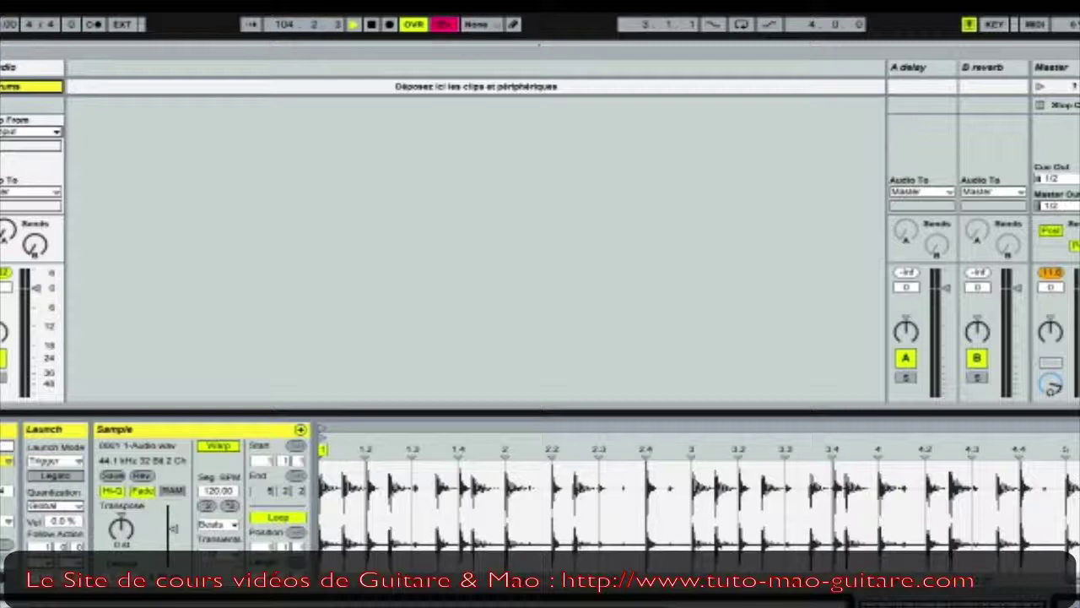
# Step: Try the Tones, Texture, Re-Pitch and Complex warp modes on the drum clip and return it to Beats
pyautogui.click(238, 526)
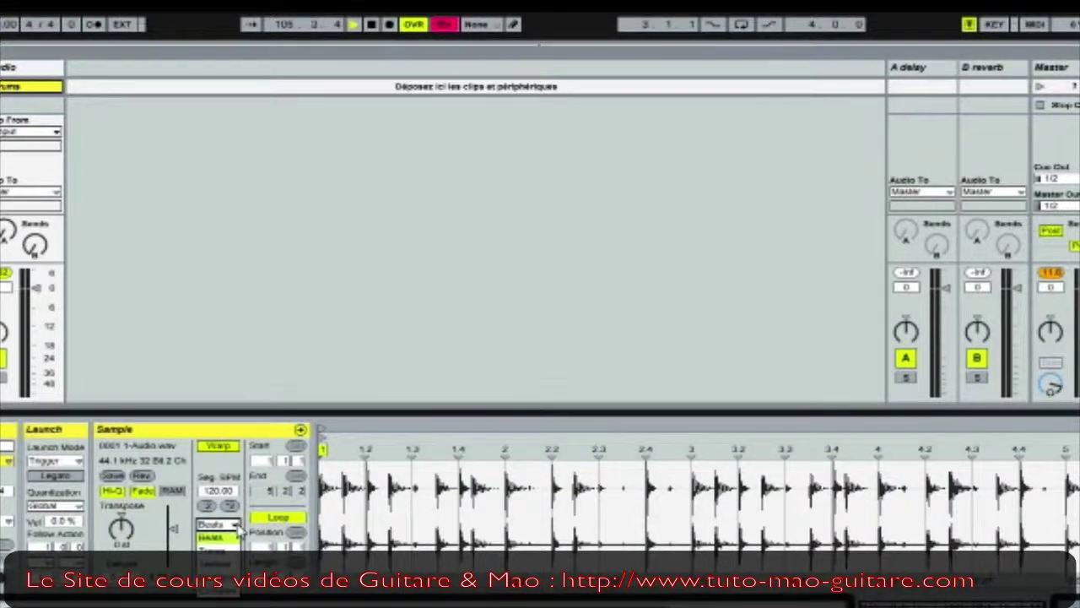
pyautogui.click(215, 549)
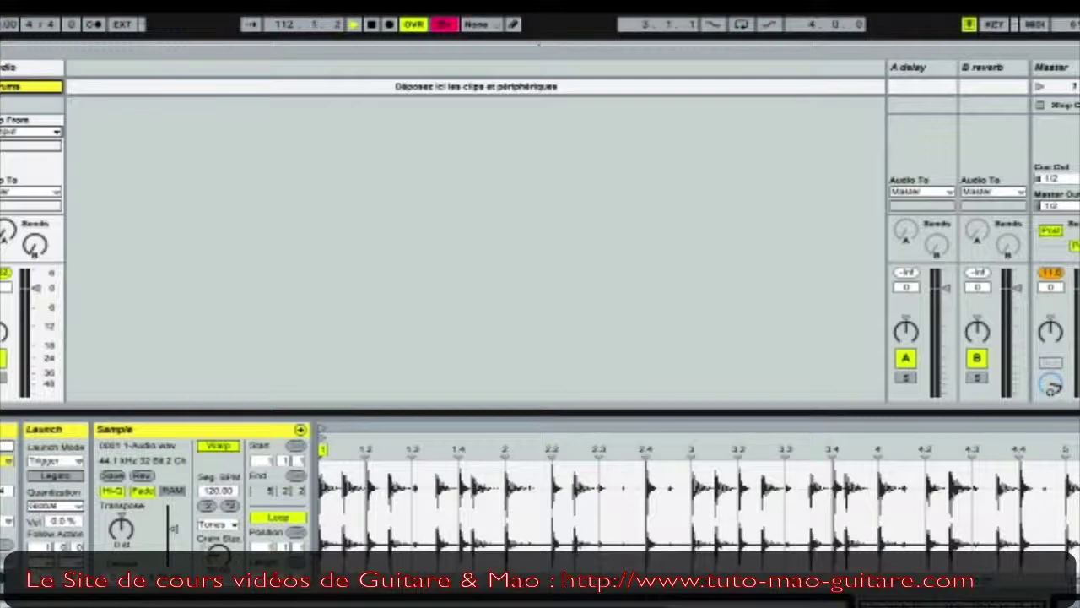
pyautogui.click(235, 525)
pyautogui.click(217, 563)
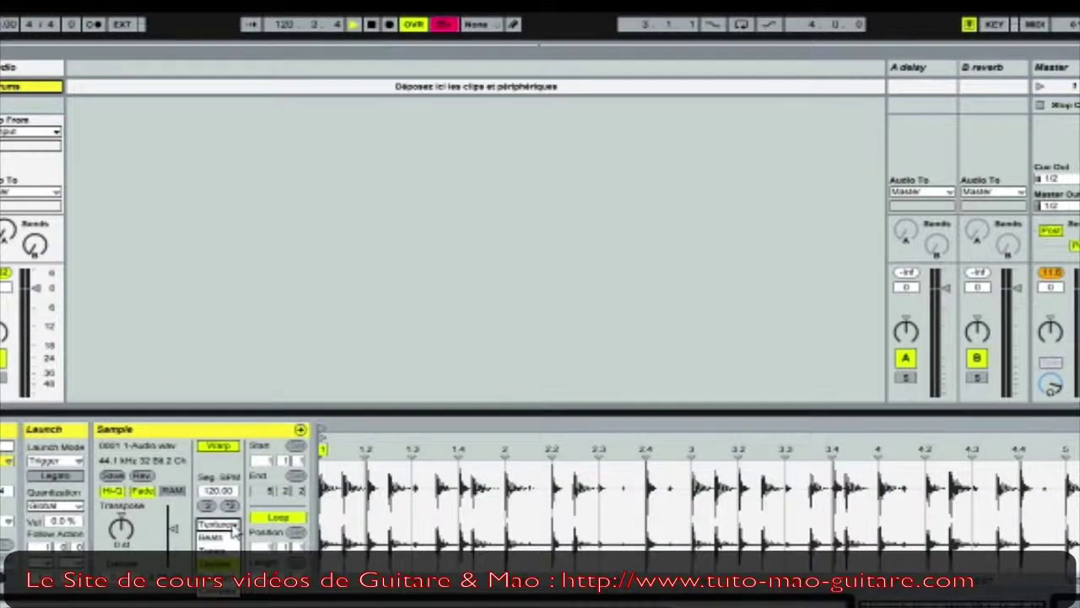
pyautogui.click(221, 524)
pyautogui.click(219, 578)
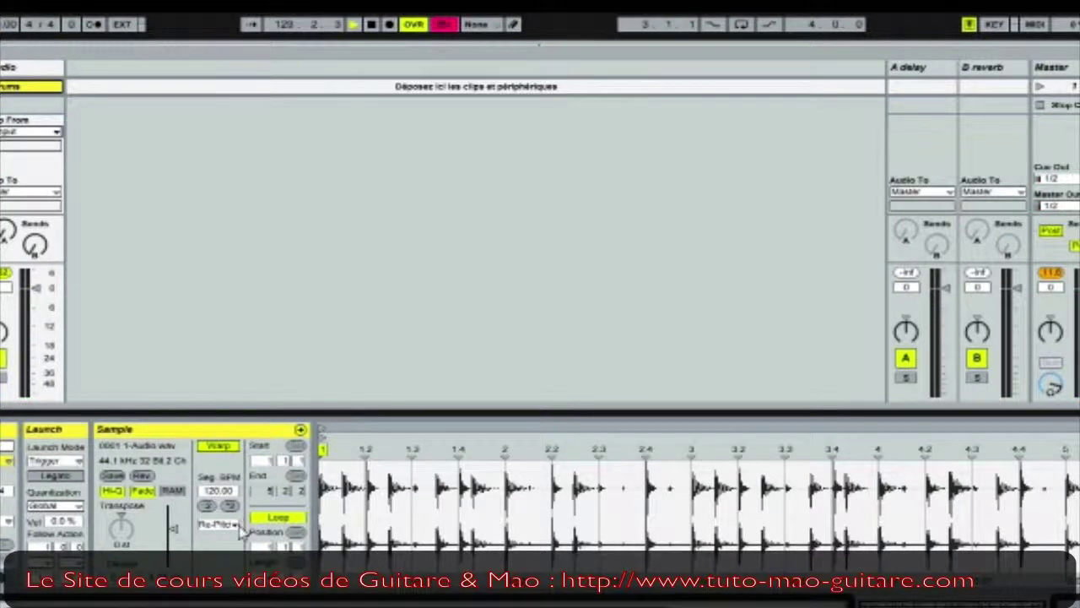
pyautogui.click(237, 525)
pyautogui.click(218, 589)
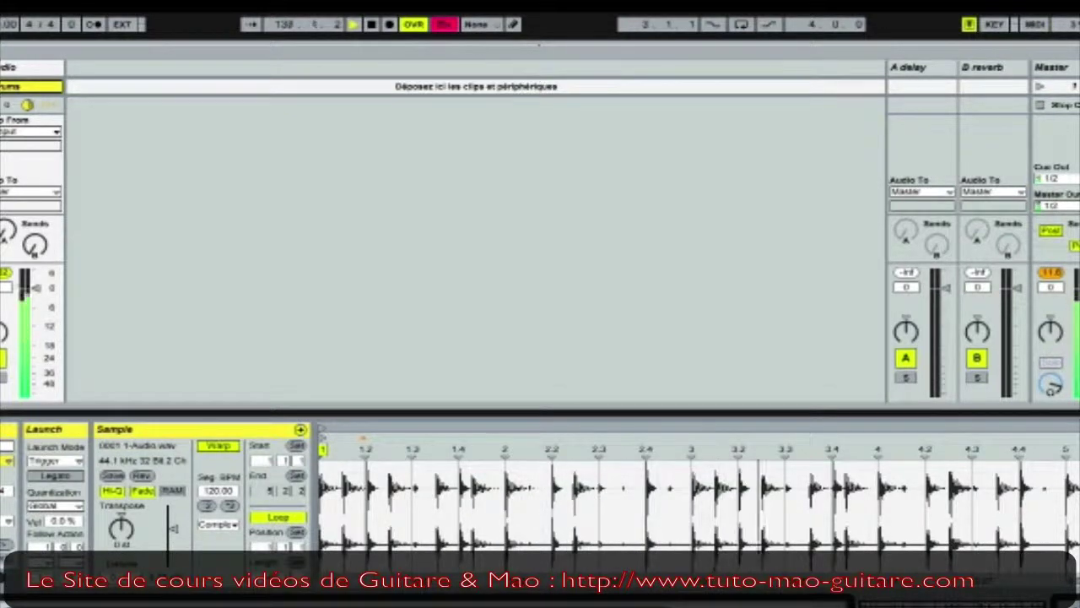
pyautogui.click(228, 525)
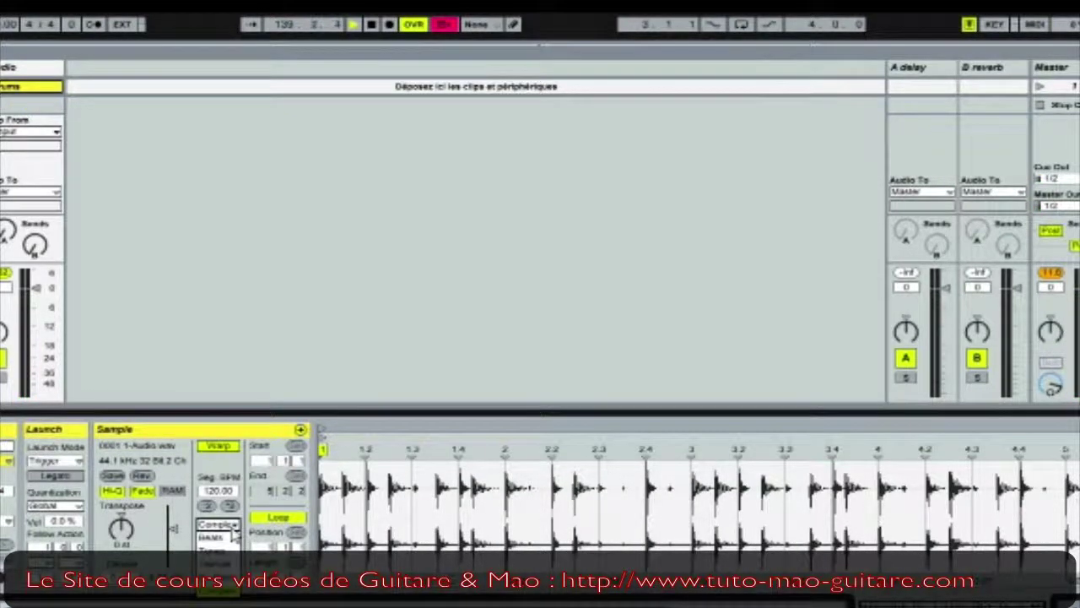
pyautogui.click(222, 539)
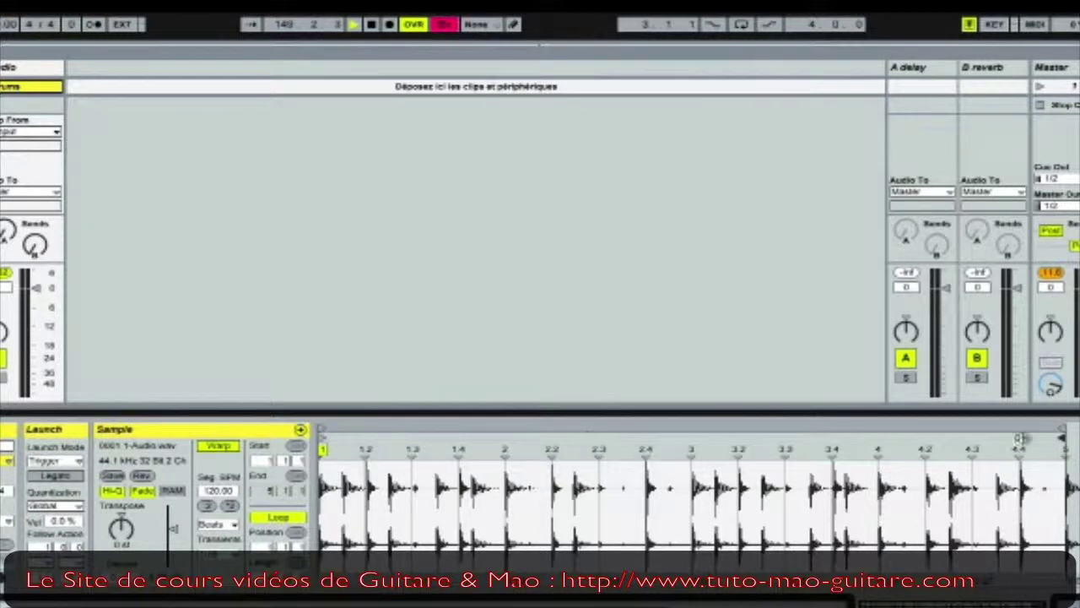
# Step: Switch the drum clip's loop off and back on
pyautogui.click(301, 520)
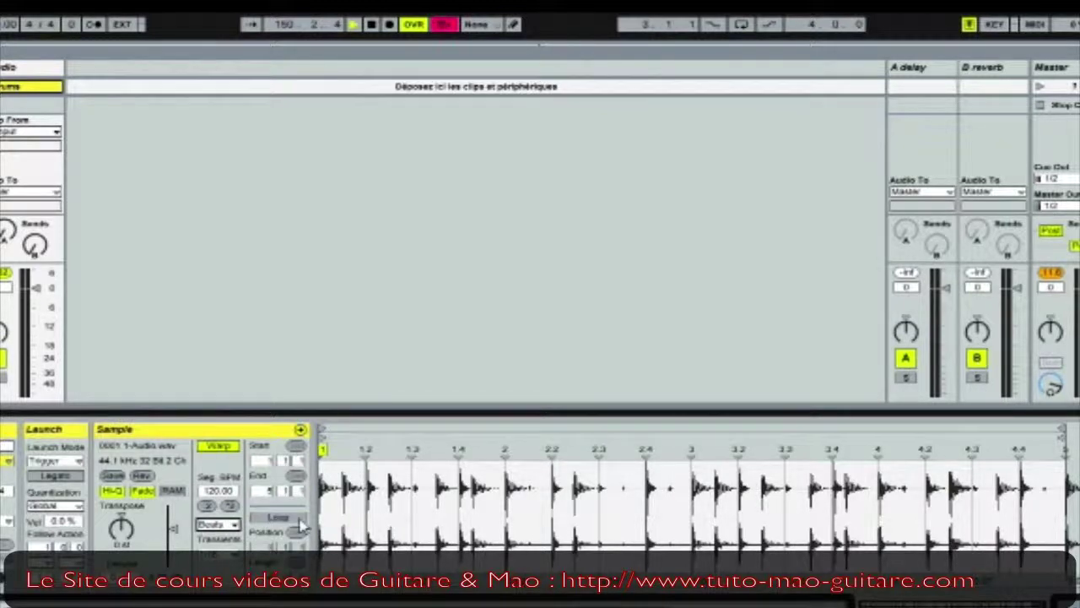
pyautogui.click(301, 519)
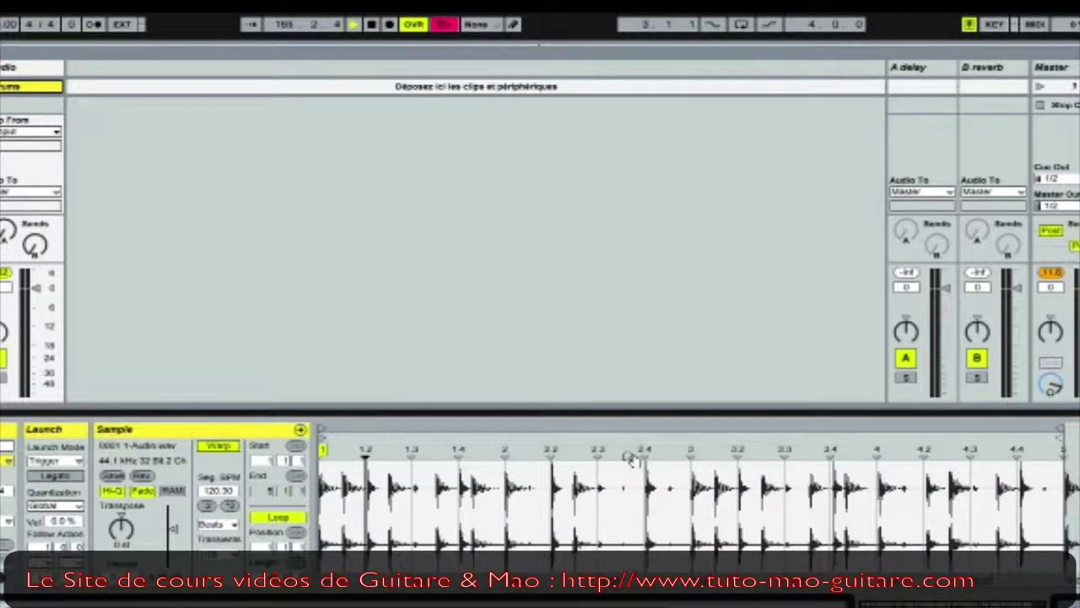
# Step: Add warp markers at 2.4 and 3.4 in the drum clip, shifting the 2.4 marker to just before its drum hit
pyautogui.click(628, 458)
pyautogui.moveTo(631, 458); pyautogui.dragTo(625, 550)
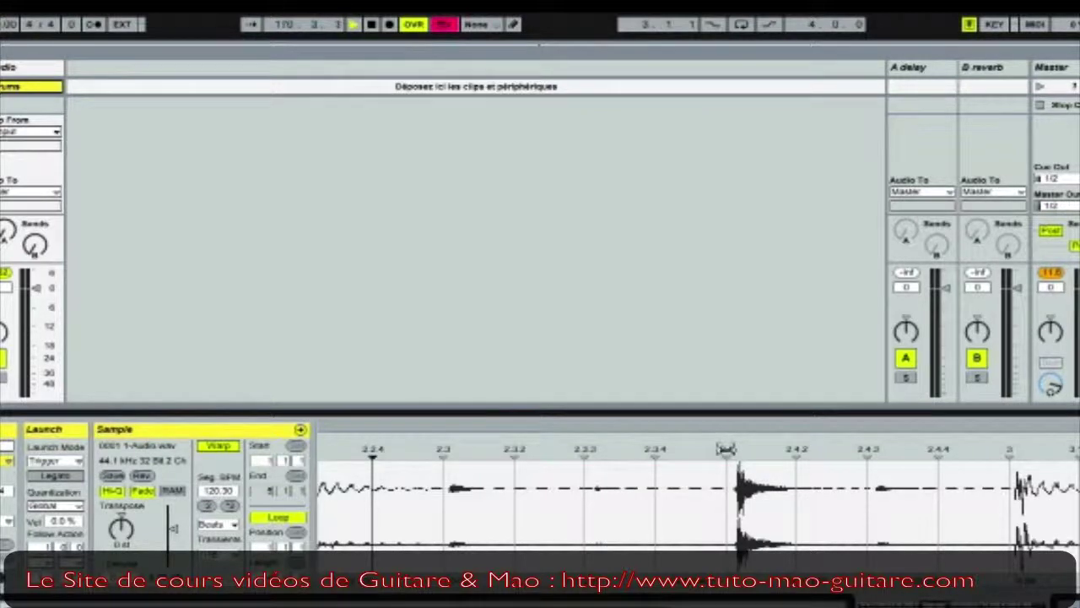
pyautogui.doubleClick(727, 453)
pyautogui.moveTo(728, 453)
pyautogui.mouseDown()
pyautogui.moveTo(739, 453)
pyautogui.moveTo(720, 492)
pyautogui.mouseUp()
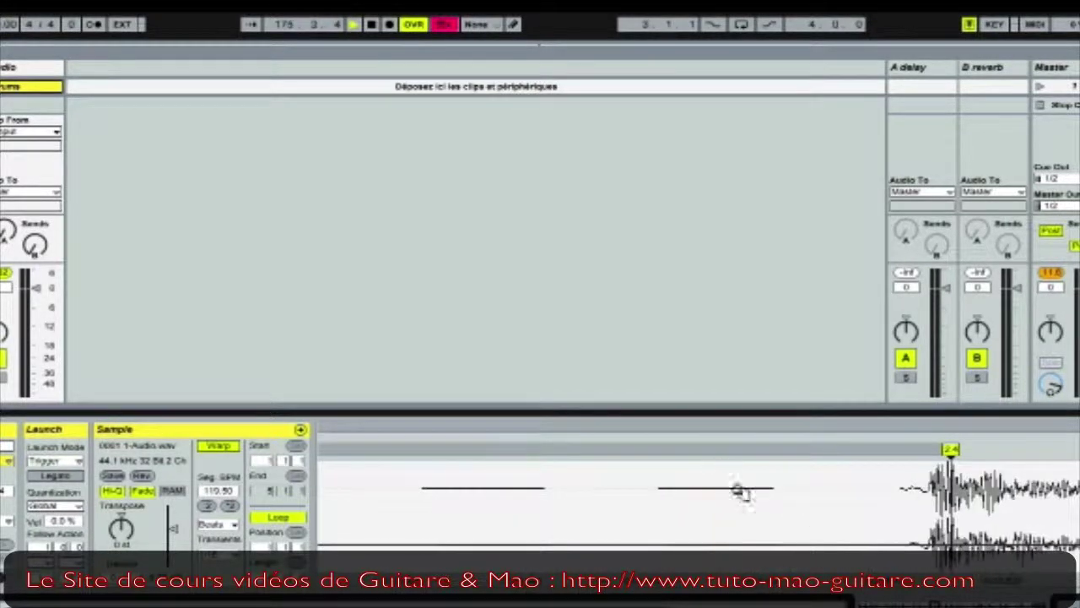
pyautogui.moveTo(954, 455); pyautogui.dragTo(914, 456)
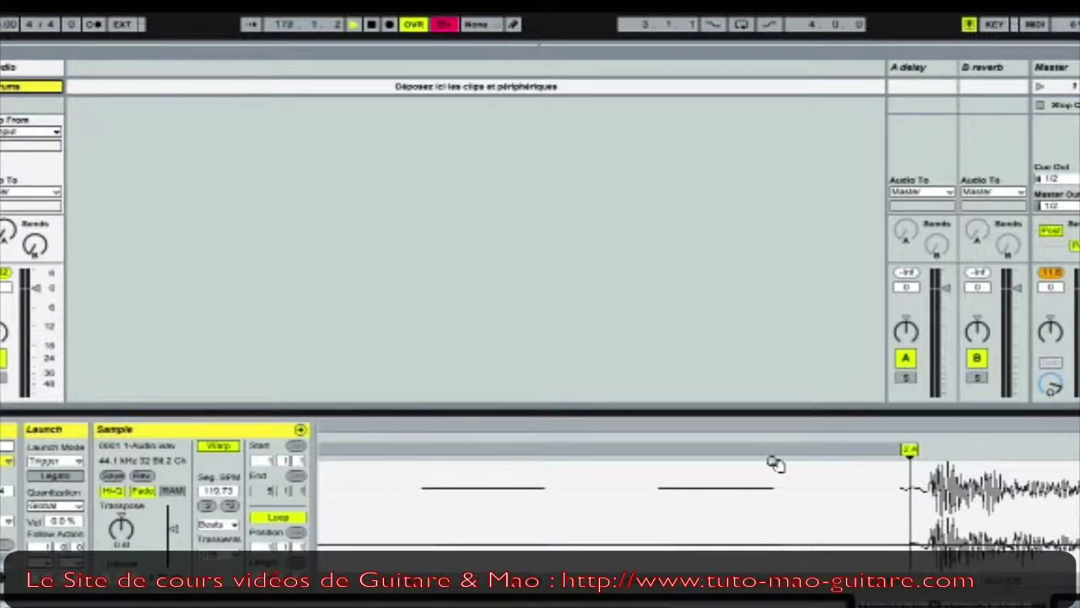
pyautogui.moveTo(770, 463); pyautogui.dragTo(769, 422)
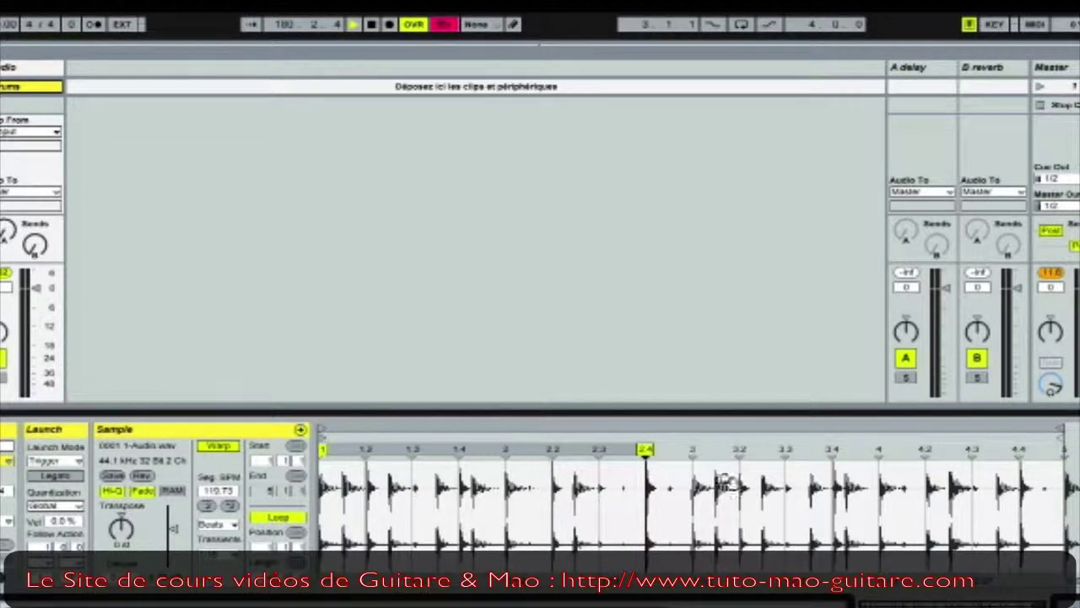
pyautogui.doubleClick(833, 452)
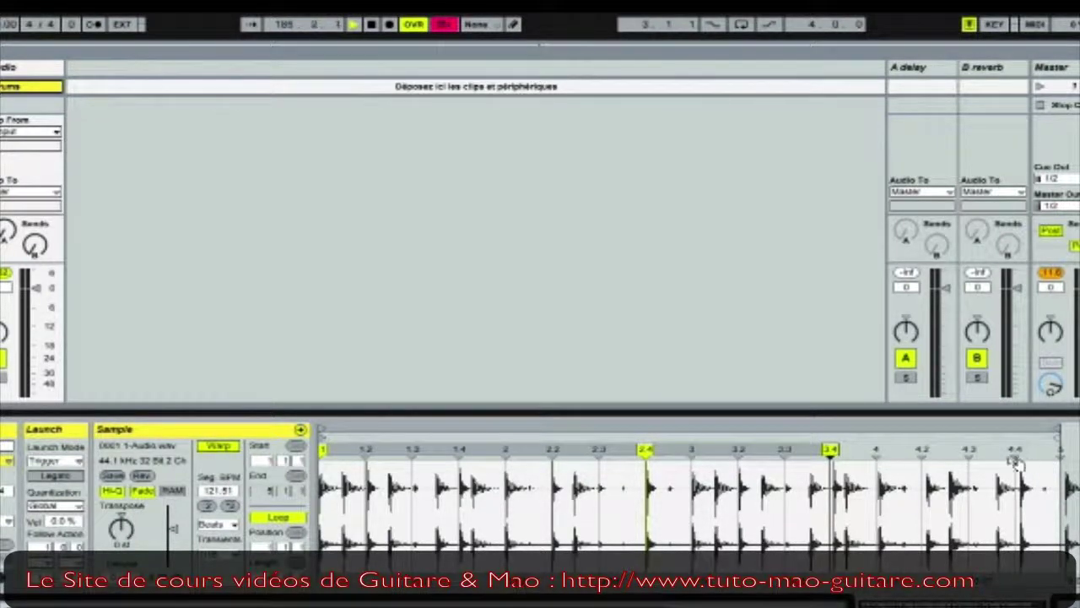
# Step: Crop the drum clip's sample
pyautogui.rightClick(583, 460)
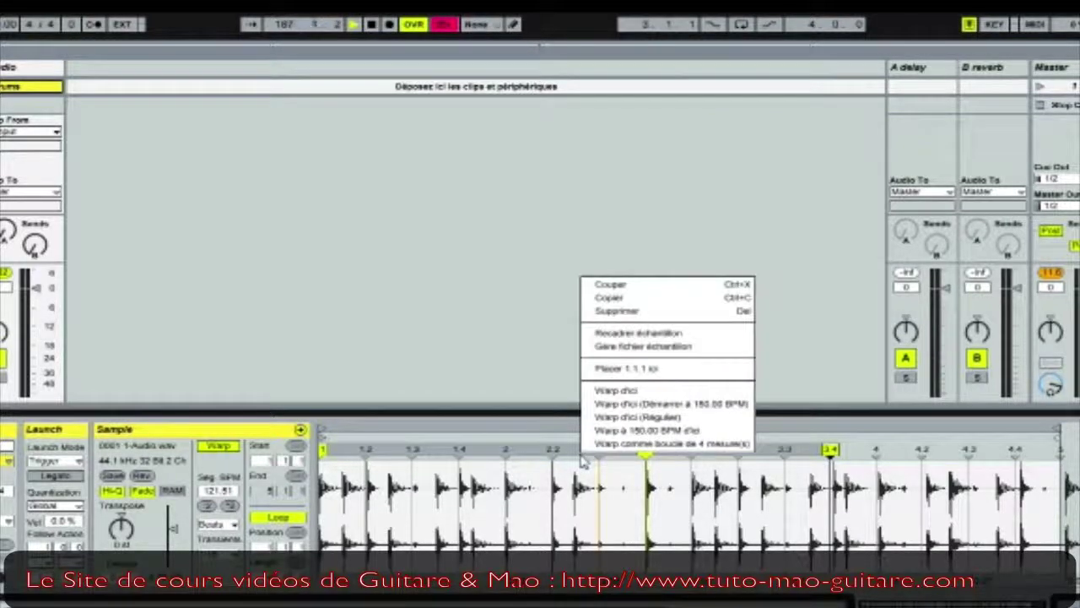
pyautogui.click(663, 334)
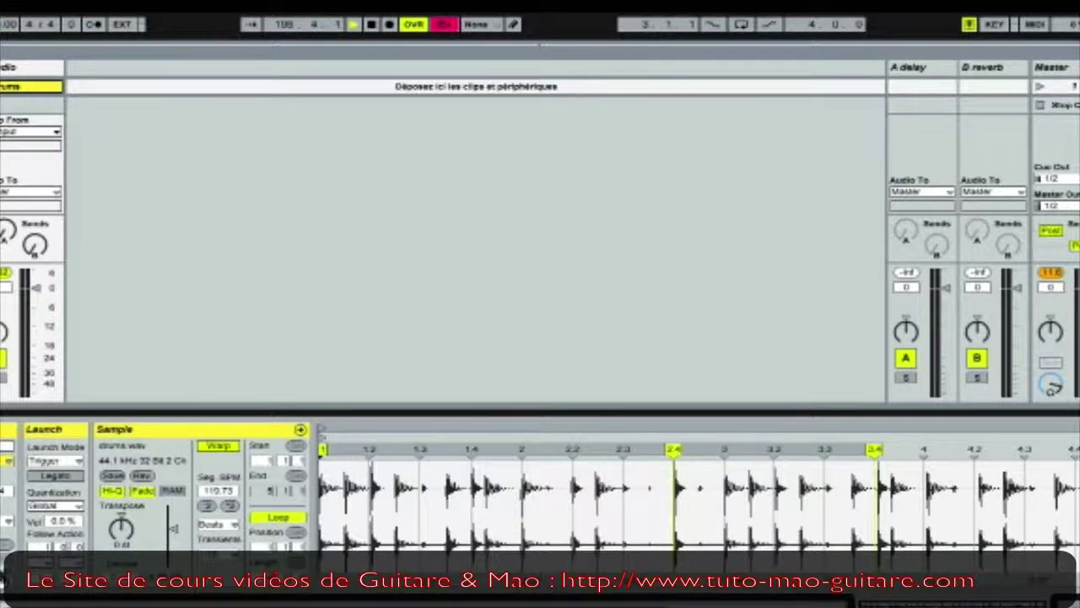
# Step: Show the drum clip's Volume envelope and turn on Draw mode in the envelope editor
pyautogui.click(4, 578)
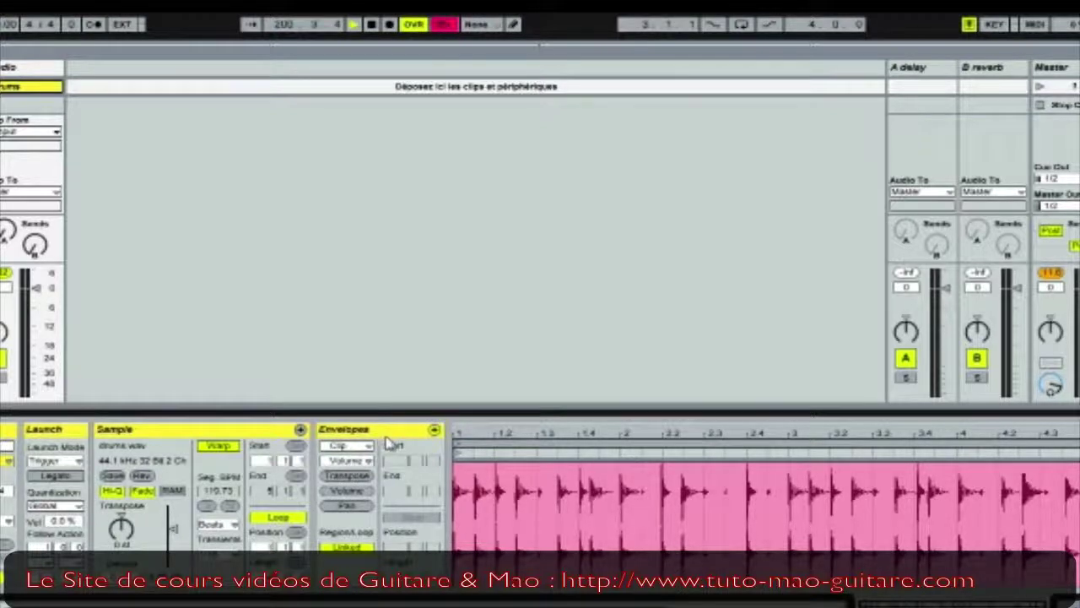
pyautogui.click(366, 446)
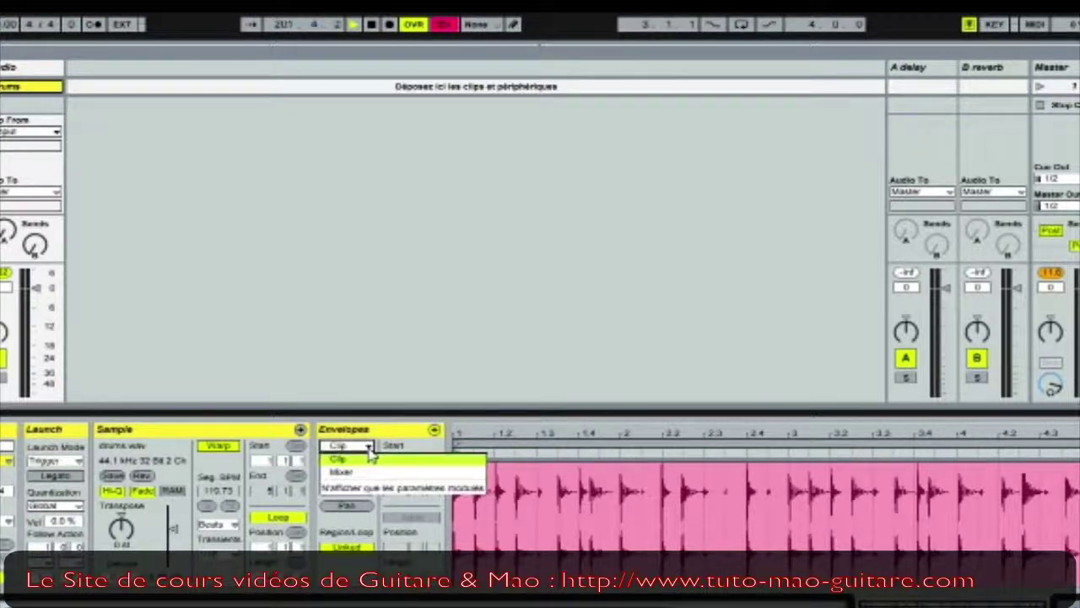
pyautogui.click(363, 472)
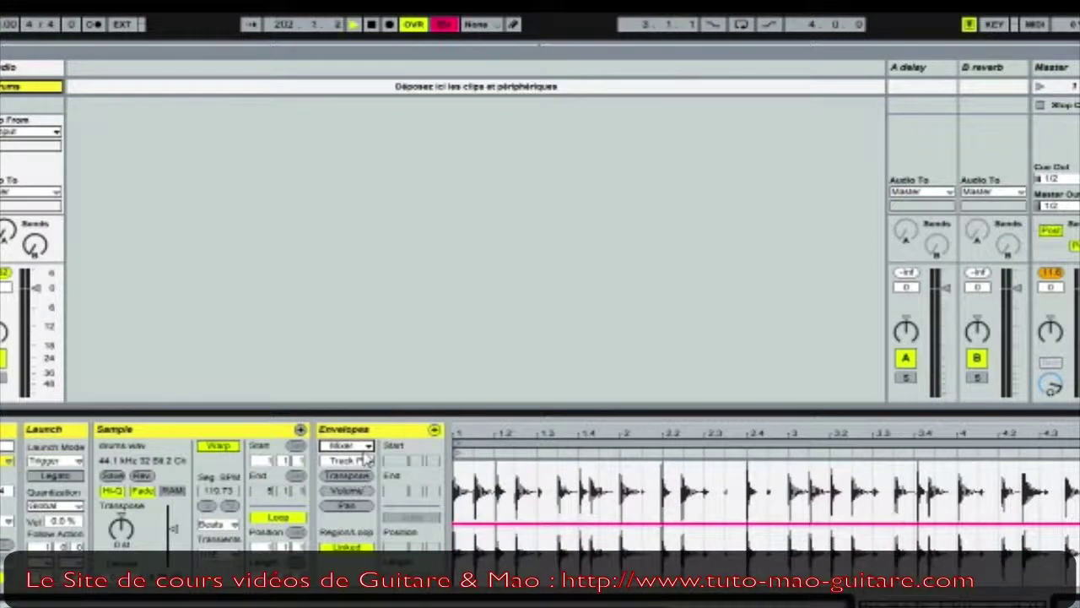
pyautogui.click(369, 446)
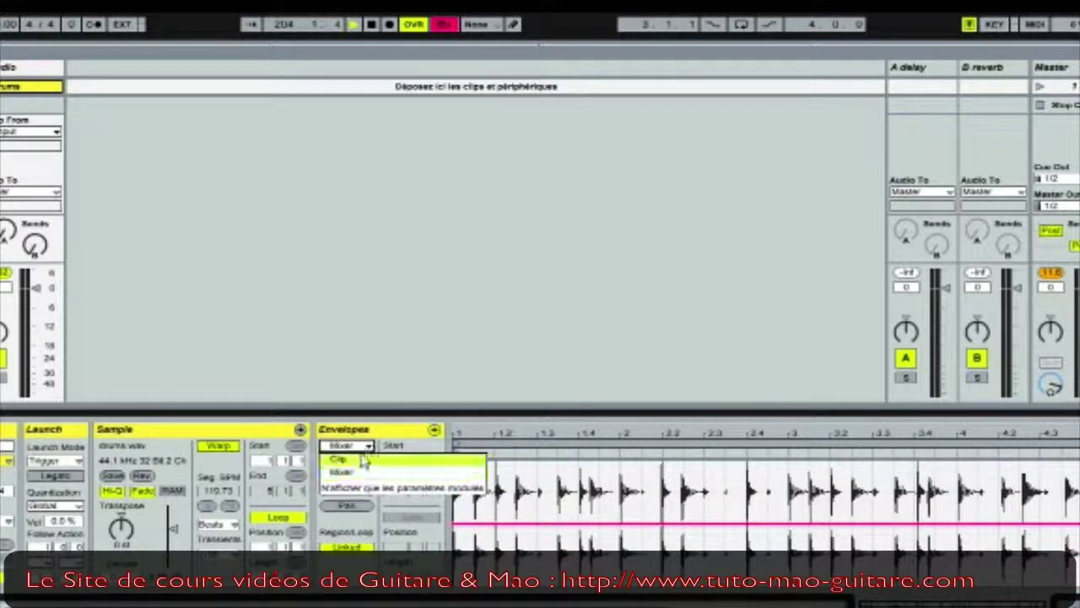
pyautogui.click(364, 459)
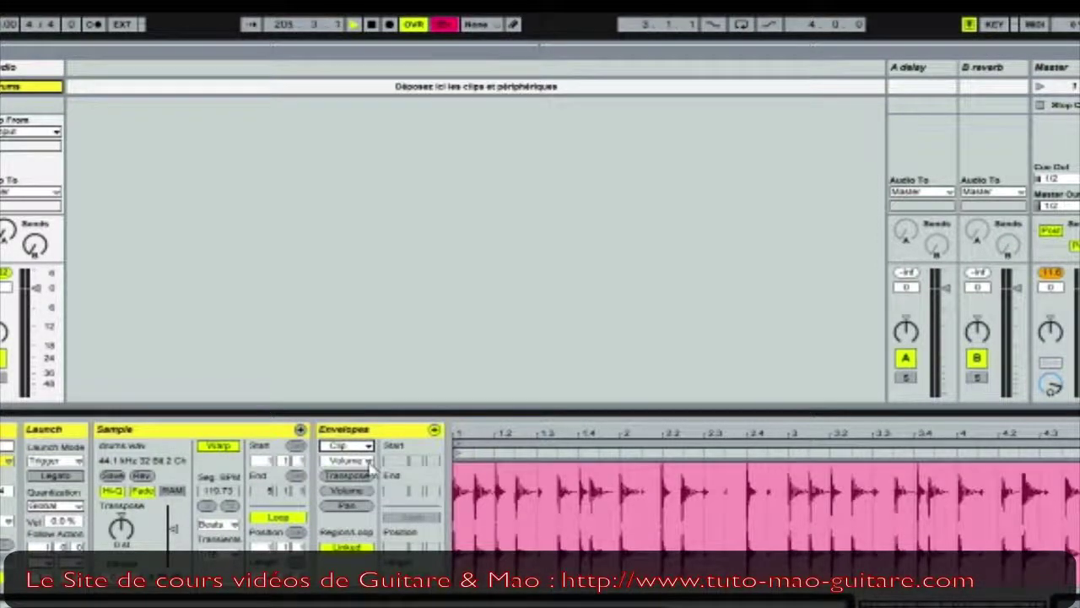
pyautogui.rightClick(475, 478)
pyautogui.click(504, 465)
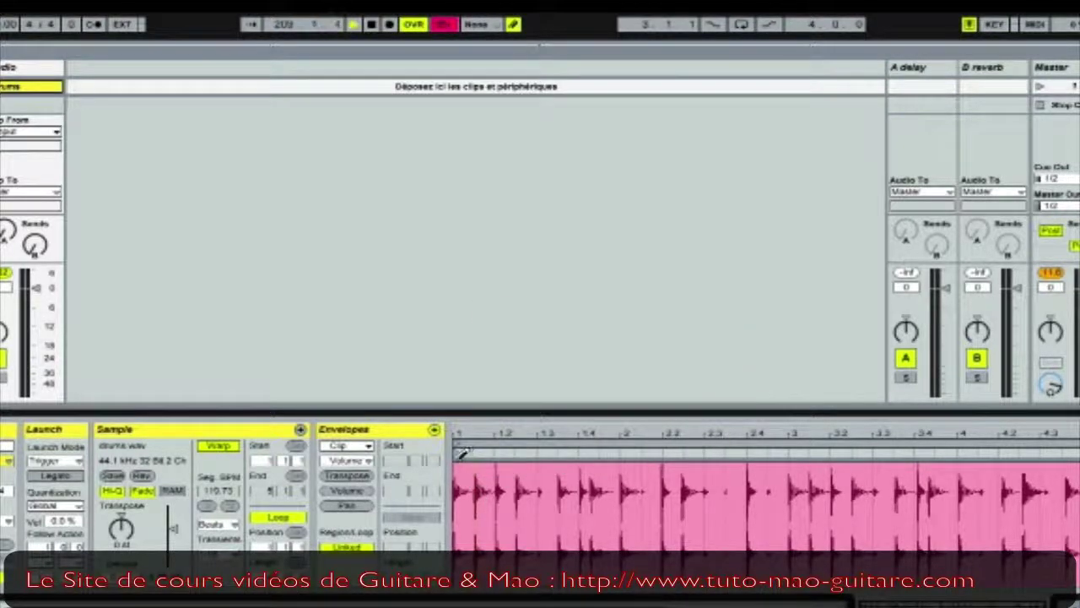
# Step: Draw a wavy Volume envelope rising and falling across the whole drum clip and clear it
pyautogui.moveTo(463, 453)
pyautogui.mouseDown()
pyautogui.moveTo(527, 455)
pyautogui.moveTo(591, 524)
pyautogui.moveTo(633, 468)
pyautogui.moveTo(679, 486)
pyautogui.moveTo(741, 559)
pyautogui.moveTo(817, 511)
pyautogui.moveTo(853, 452)
pyautogui.moveTo(901, 477)
pyautogui.moveTo(966, 545)
pyautogui.moveTo(1038, 570)
pyautogui.moveTo(1070, 552)
pyautogui.mouseUp()
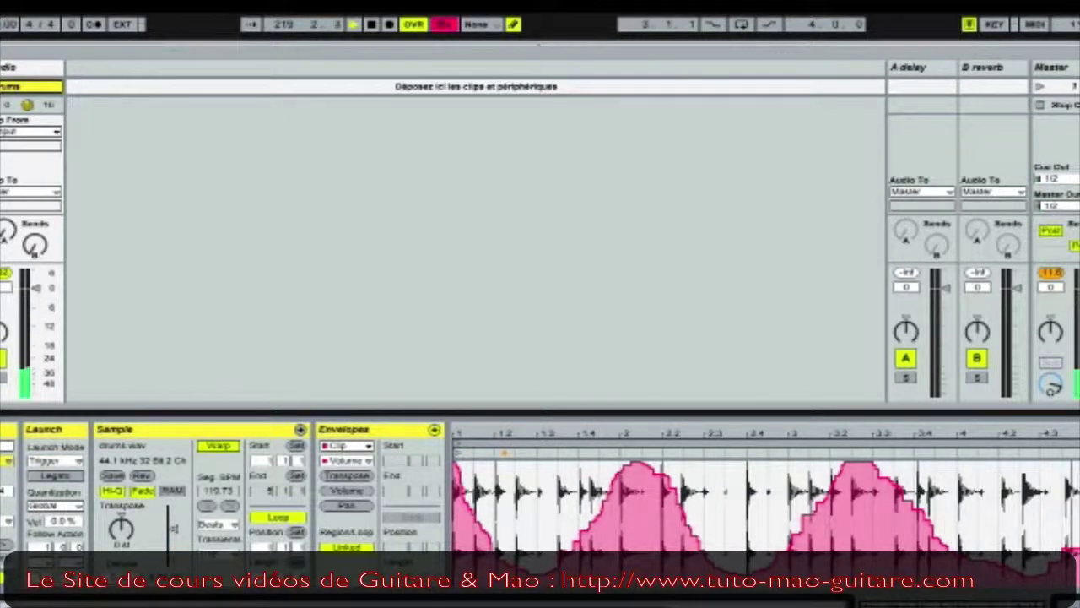
pyautogui.rightClick(517, 481)
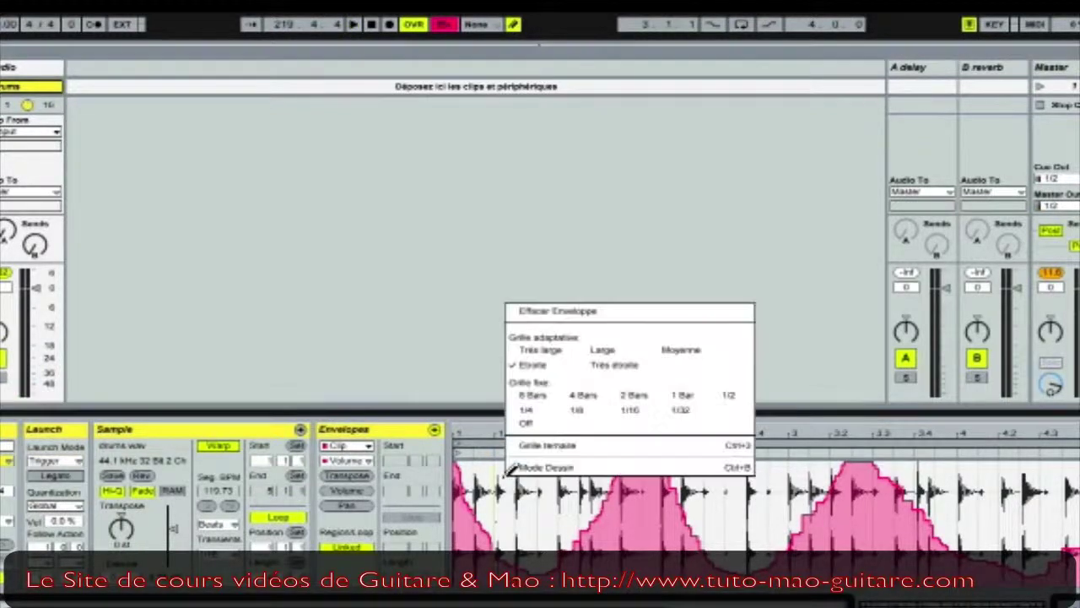
pyautogui.click(550, 314)
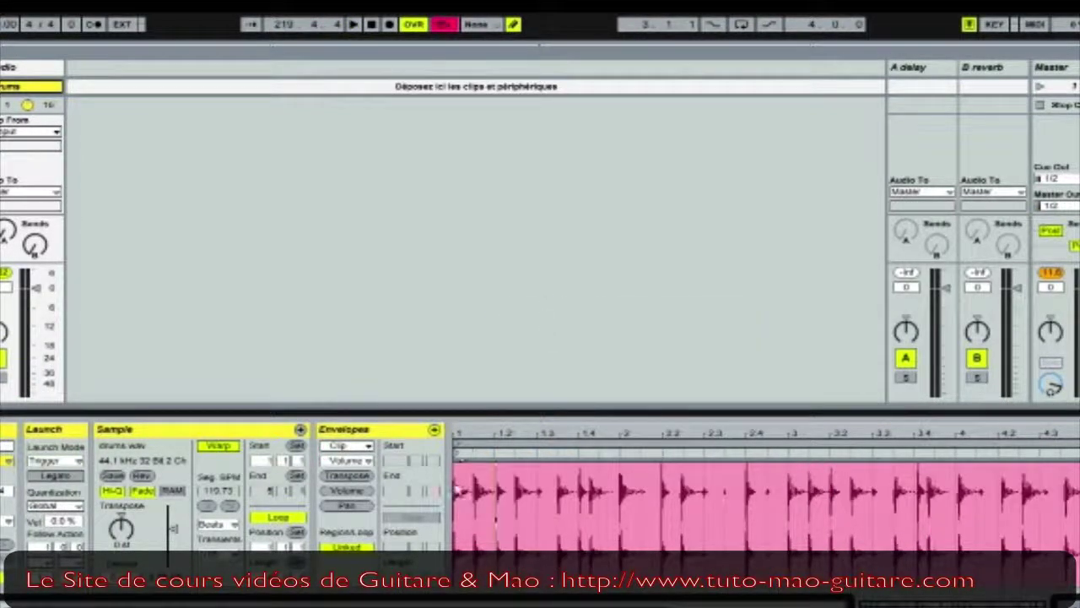
# Step: Draw a stepped Transposition envelope alternating above and below zero across the clip and play it back
pyautogui.click(368, 461)
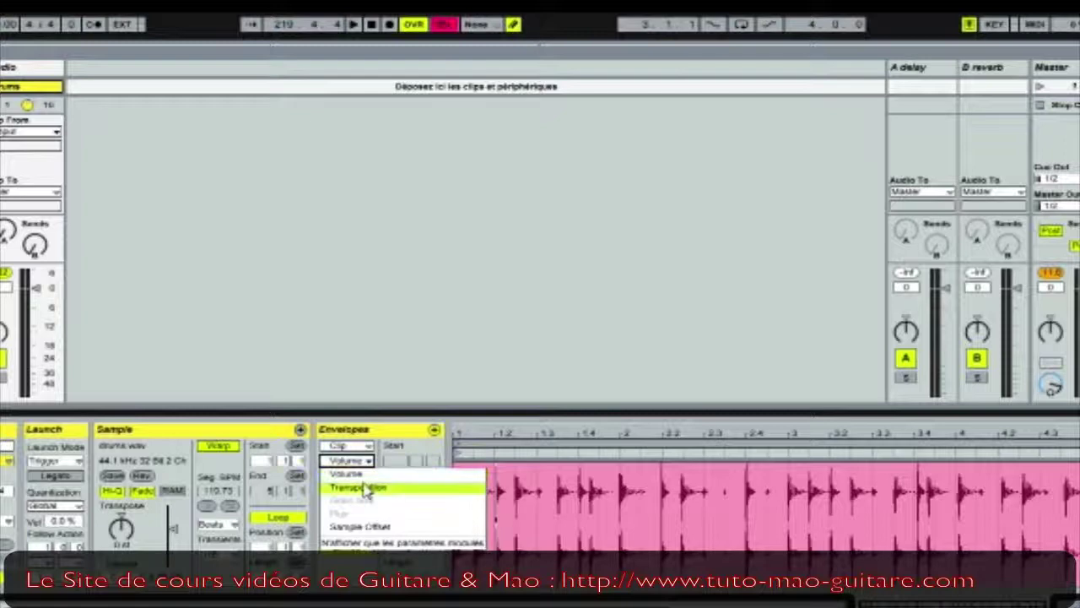
pyautogui.click(363, 488)
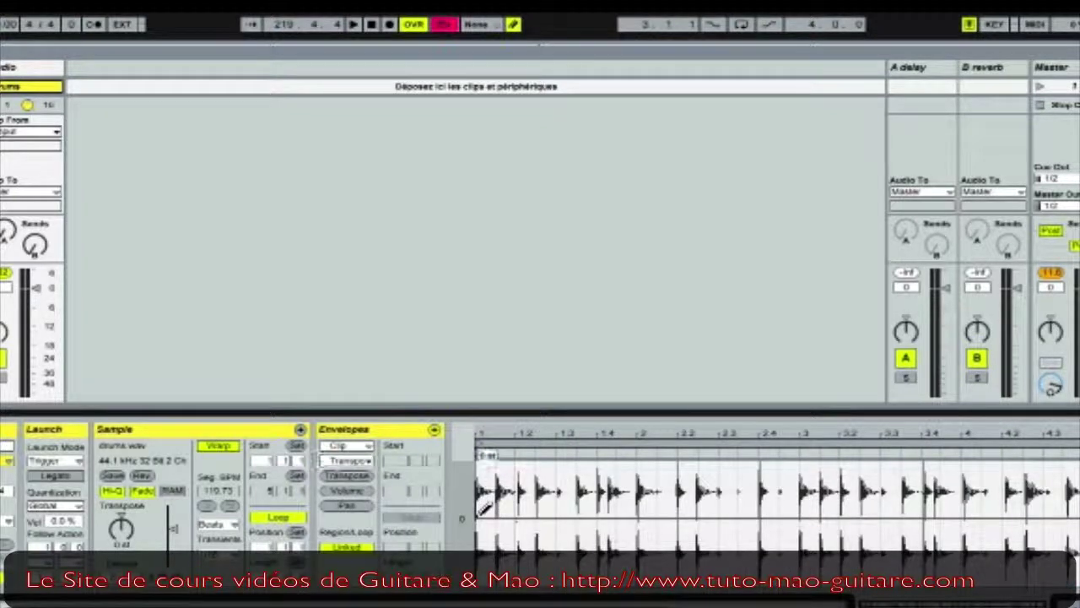
pyautogui.moveTo(486, 456); pyautogui.dragTo(1055, 460)
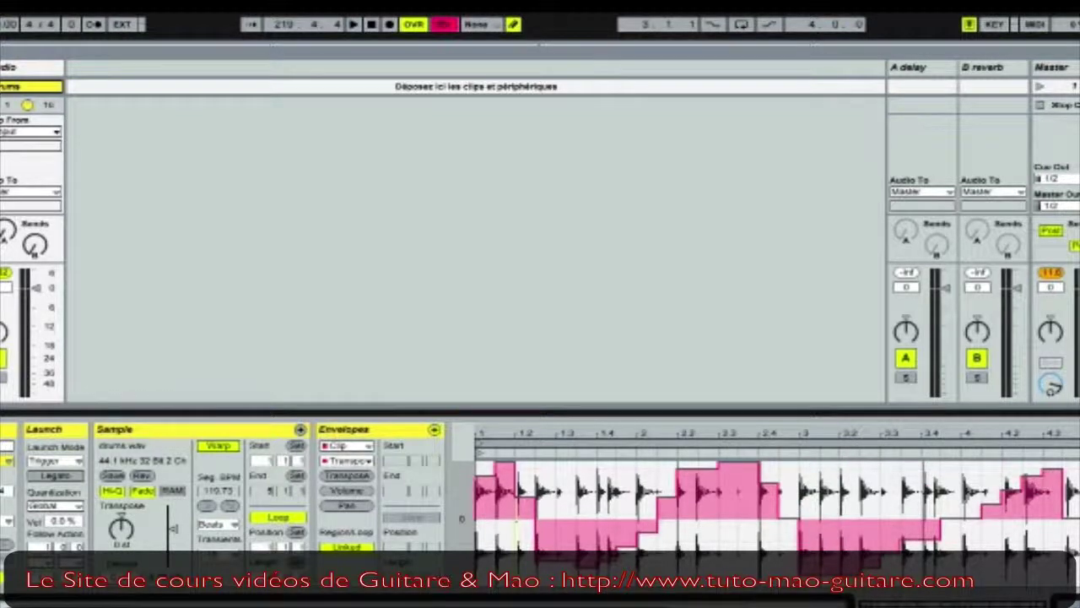
pyautogui.press('space')
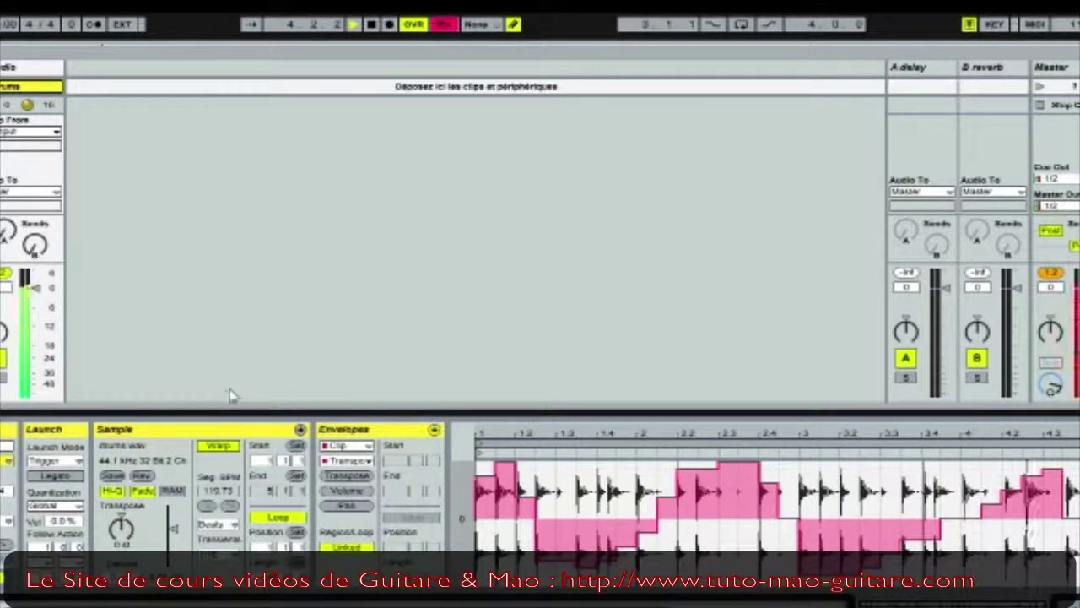
pyautogui.press('space')
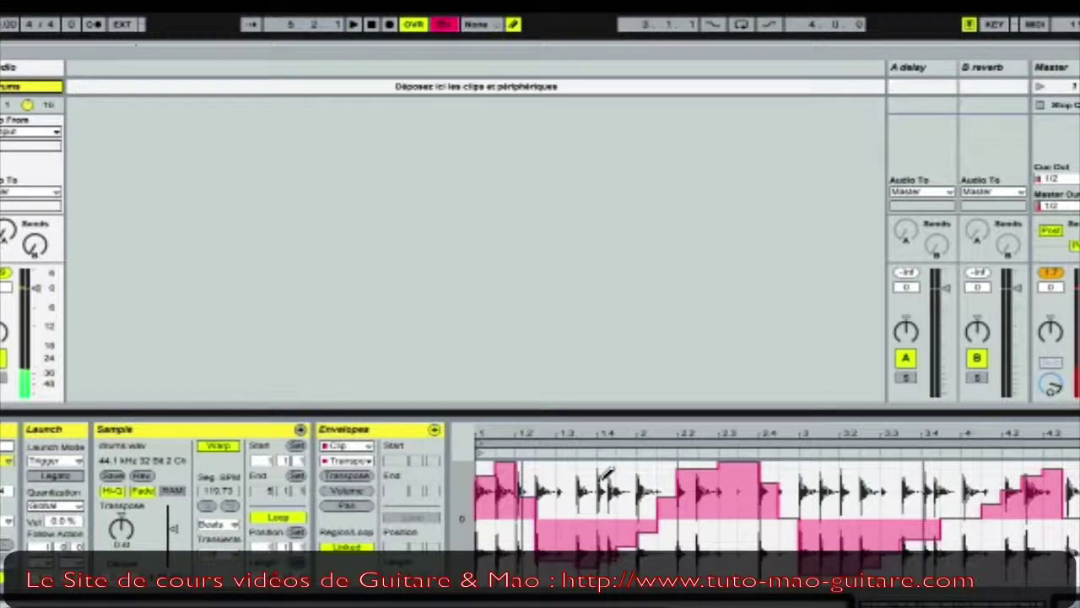
# Step: Clear the clip's Transposition envelope
pyautogui.rightClick(605, 471)
pyautogui.click(638, 323)
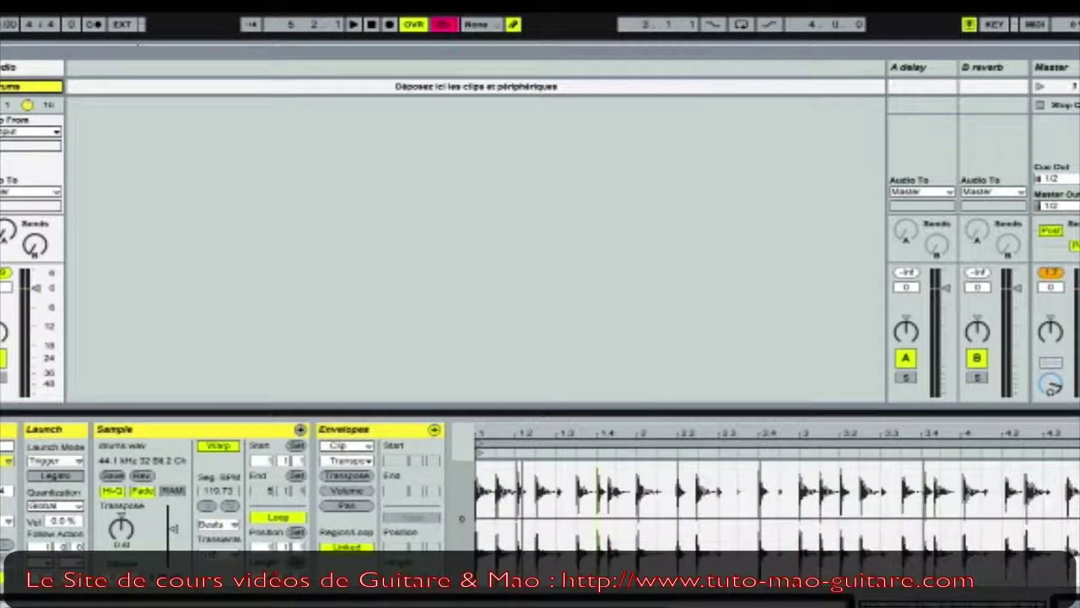
# Step: Draw a wavy Mixer Track Panning envelope swinging above and below the centre line across the drum clip
pyautogui.click(368, 449)
pyautogui.click(358, 473)
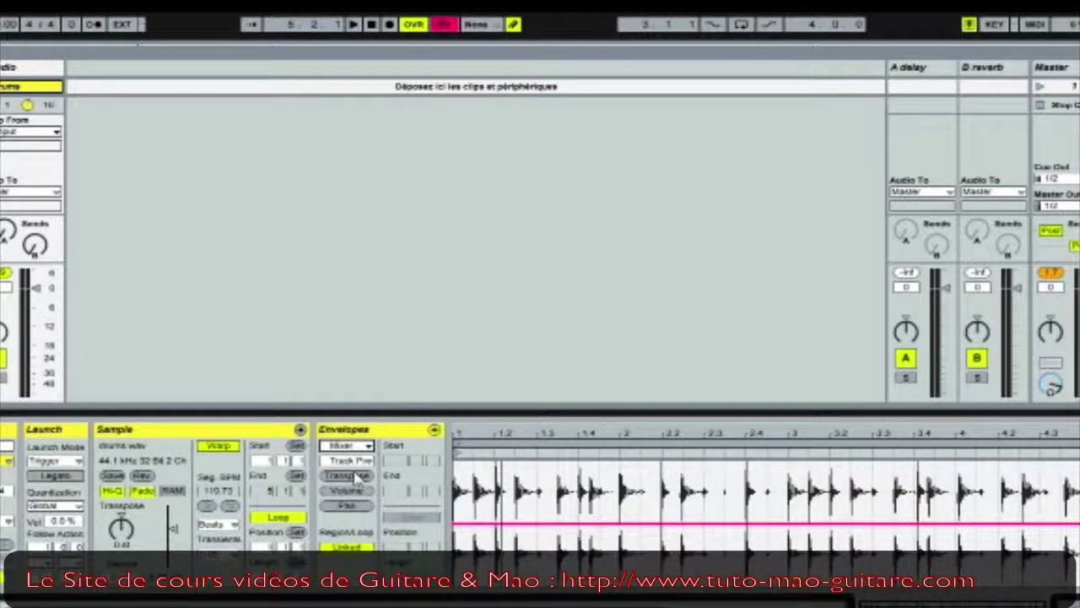
pyautogui.click(366, 463)
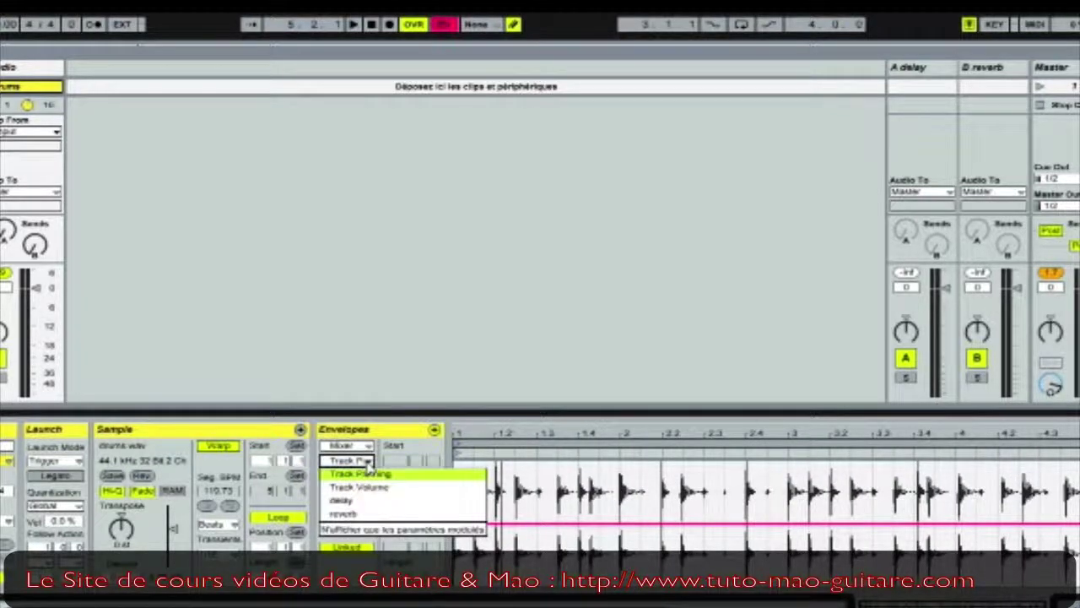
pyautogui.click(361, 474)
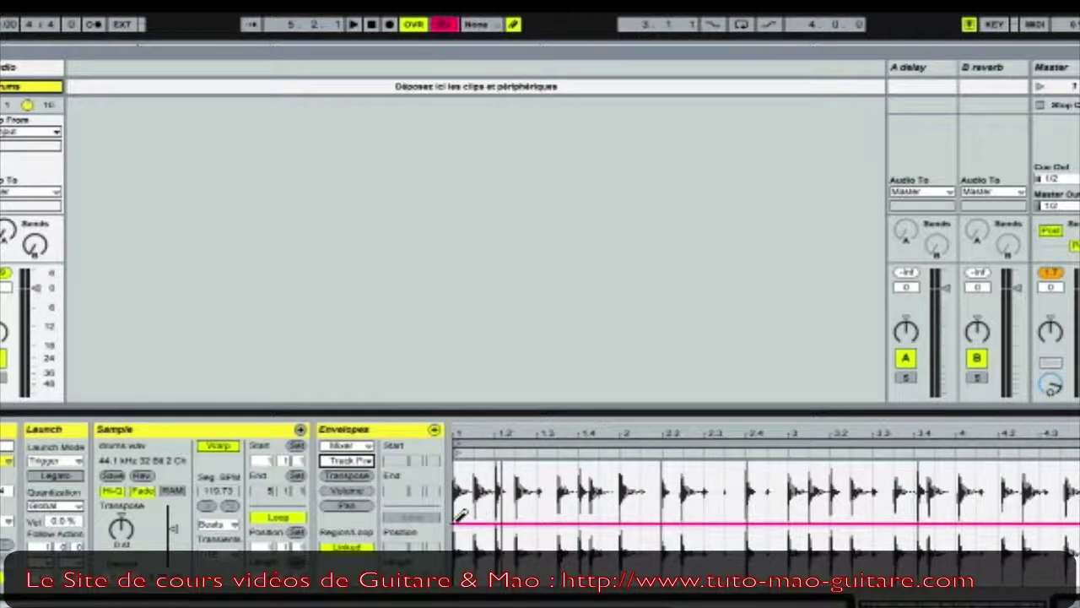
pyautogui.moveTo(458, 515)
pyautogui.mouseDown()
pyautogui.moveTo(528, 465)
pyautogui.moveTo(591, 540)
pyautogui.moveTo(658, 549)
pyautogui.moveTo(768, 469)
pyautogui.moveTo(988, 545)
pyautogui.moveTo(1068, 521)
pyautogui.mouseUp()
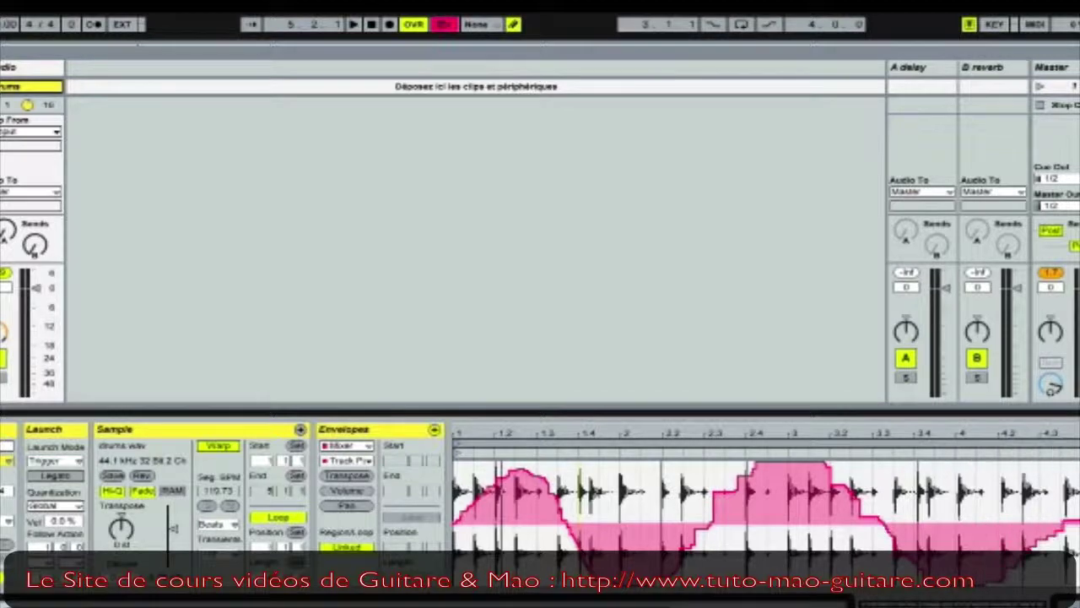
# Step: Play back the panning envelope and switch through the clip's Transposition, Volume and Track Panning envelopes to review them
pyautogui.press('space')
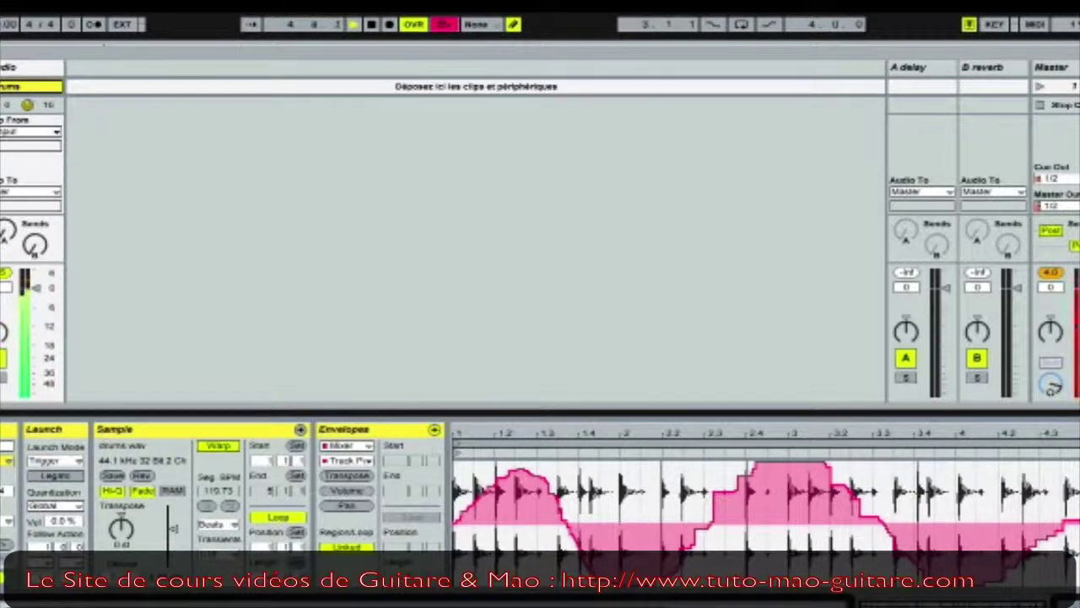
pyautogui.click(358, 476)
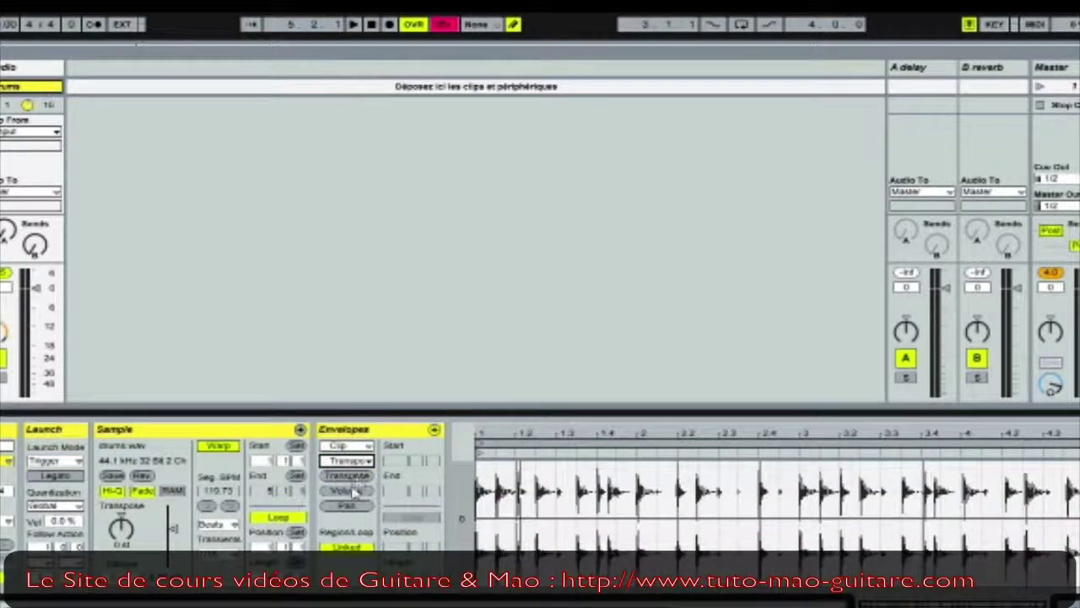
pyautogui.click(355, 492)
pyautogui.click(352, 478)
pyautogui.click(349, 493)
pyautogui.click(347, 506)
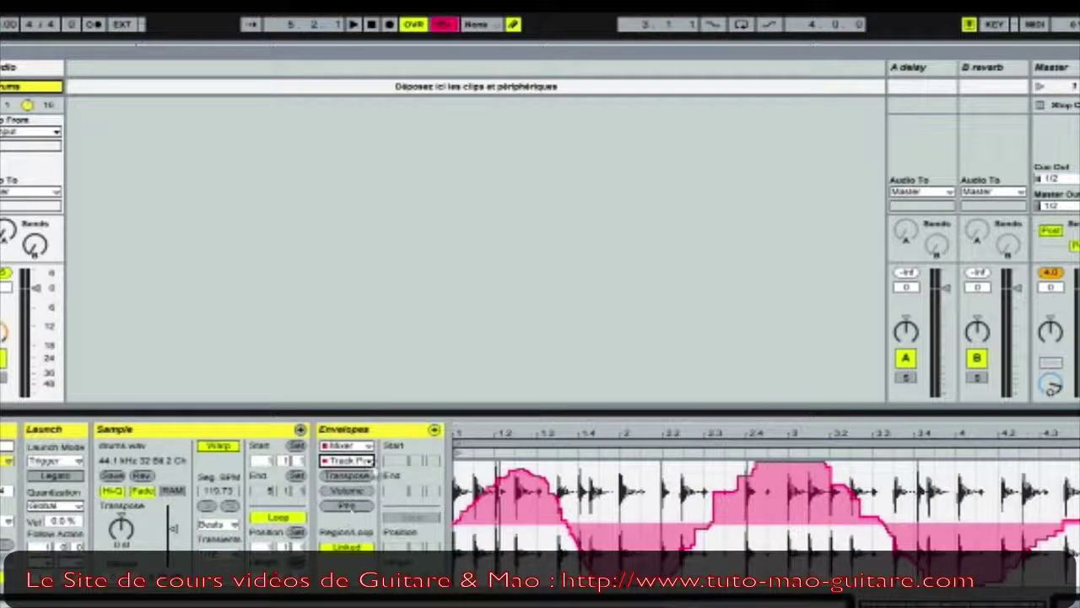
# Step: Show the Mixer delay send envelope and inspect return tracks A delay and B reverb, opening the delay track's effect chain
pyautogui.click(369, 463)
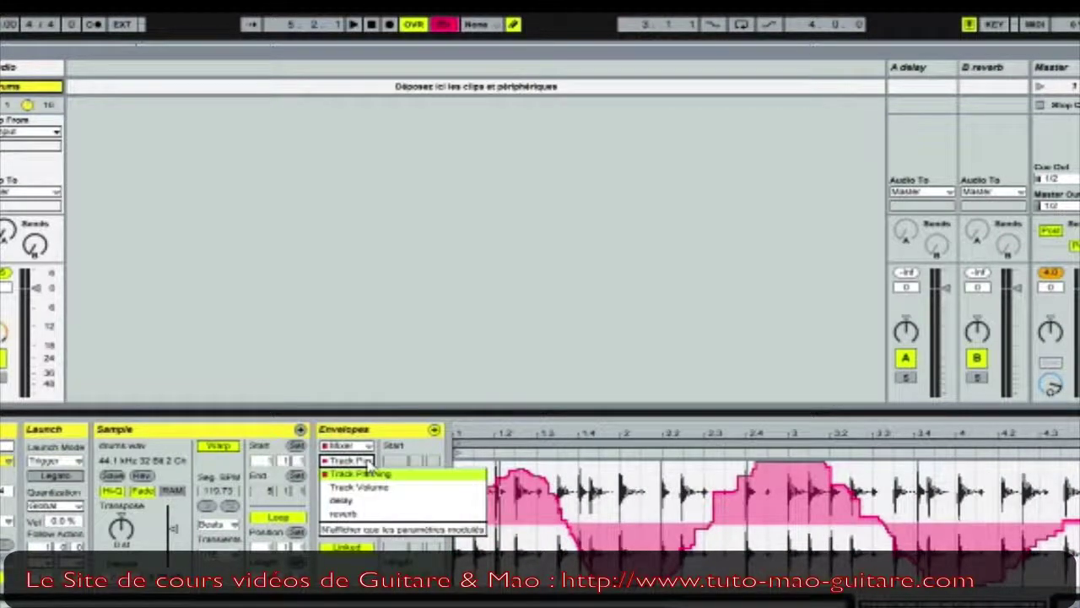
pyautogui.click(360, 504)
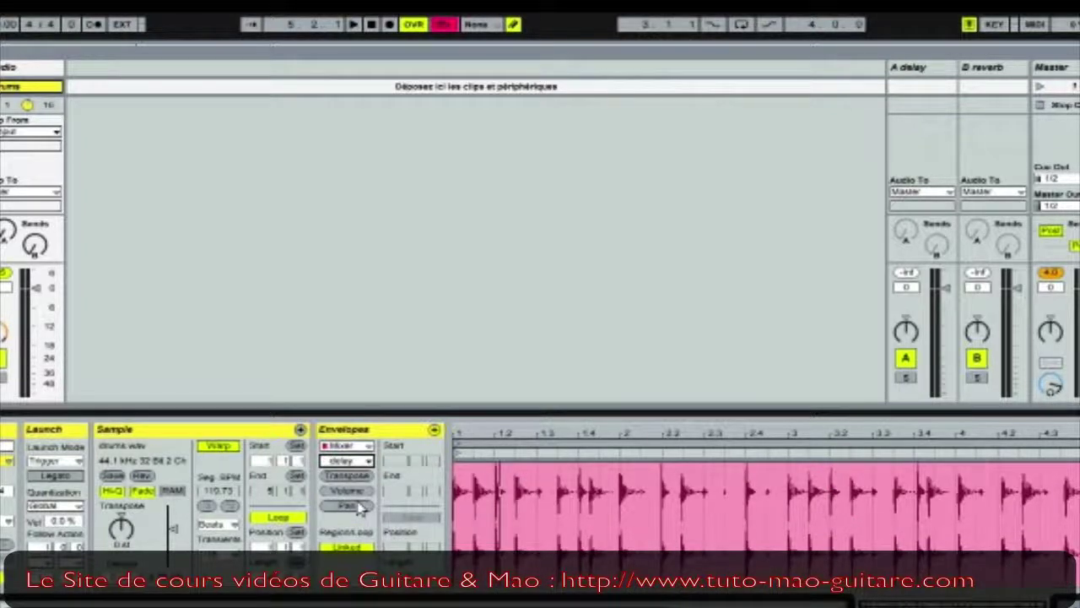
pyautogui.click(915, 69)
pyautogui.click(986, 67)
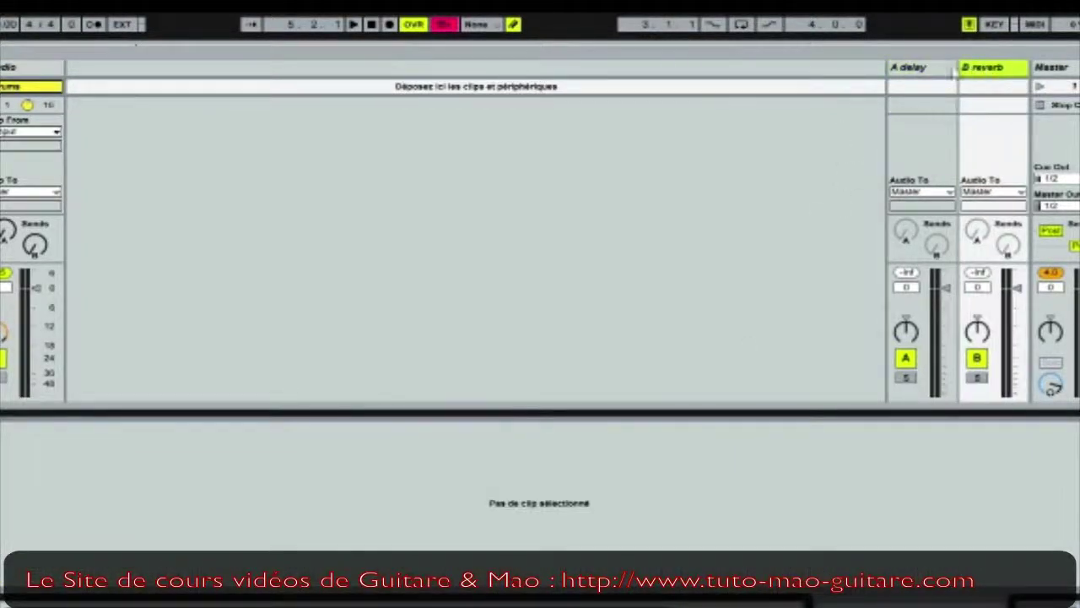
pyautogui.click(942, 75)
pyautogui.doubleClick(942, 75)
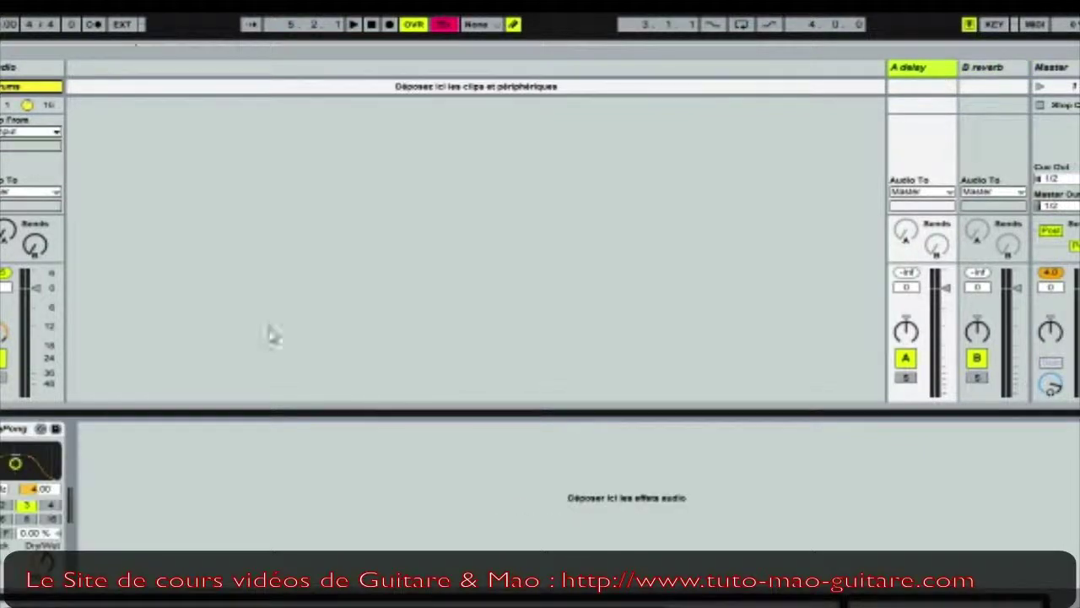
pyautogui.click(56, 428)
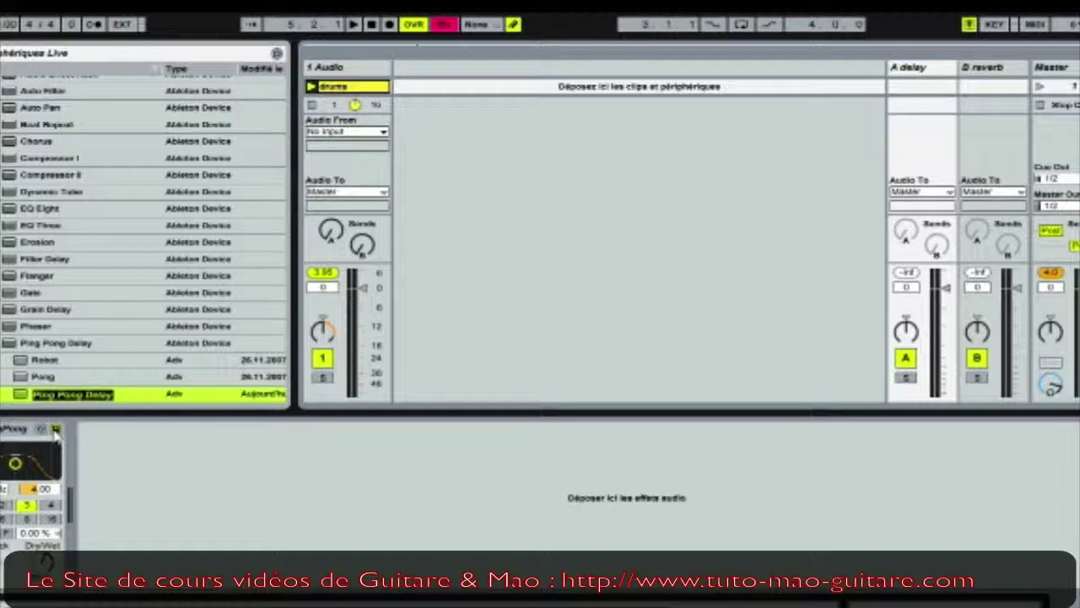
pyautogui.click(41, 429)
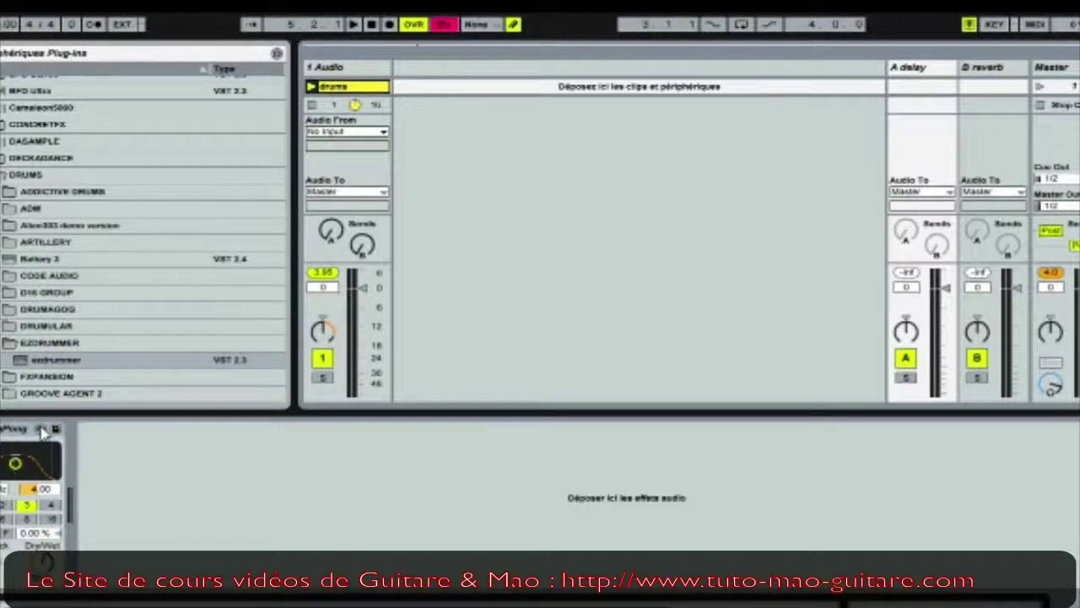
pyautogui.click(0, 53)
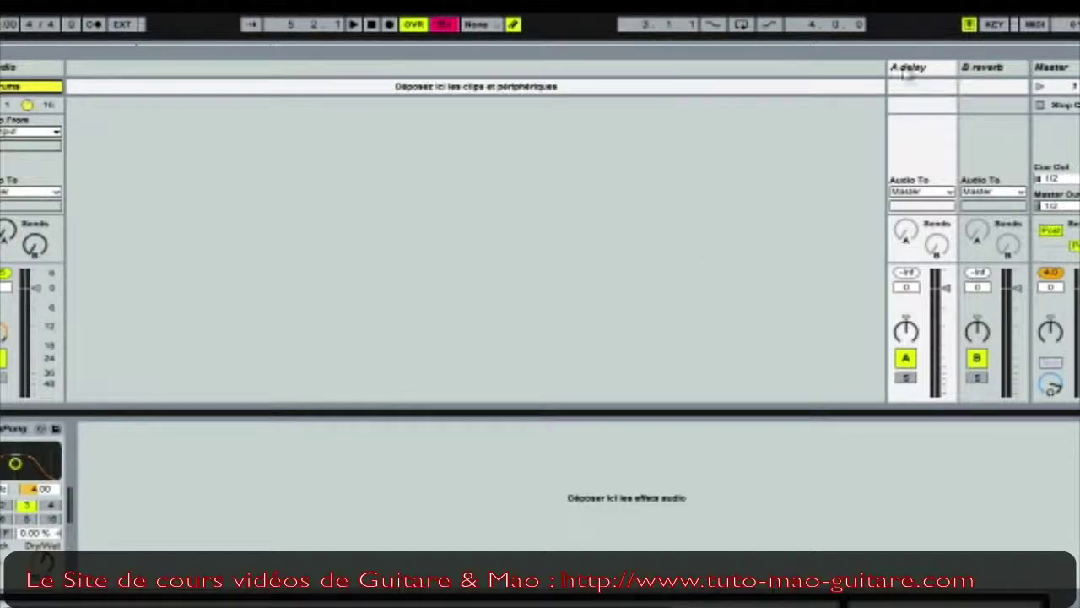
# Step: Reopen the drum clip, draw a delay send envelope with three tall peaks across it and play it back
pyautogui.click(6, 90)
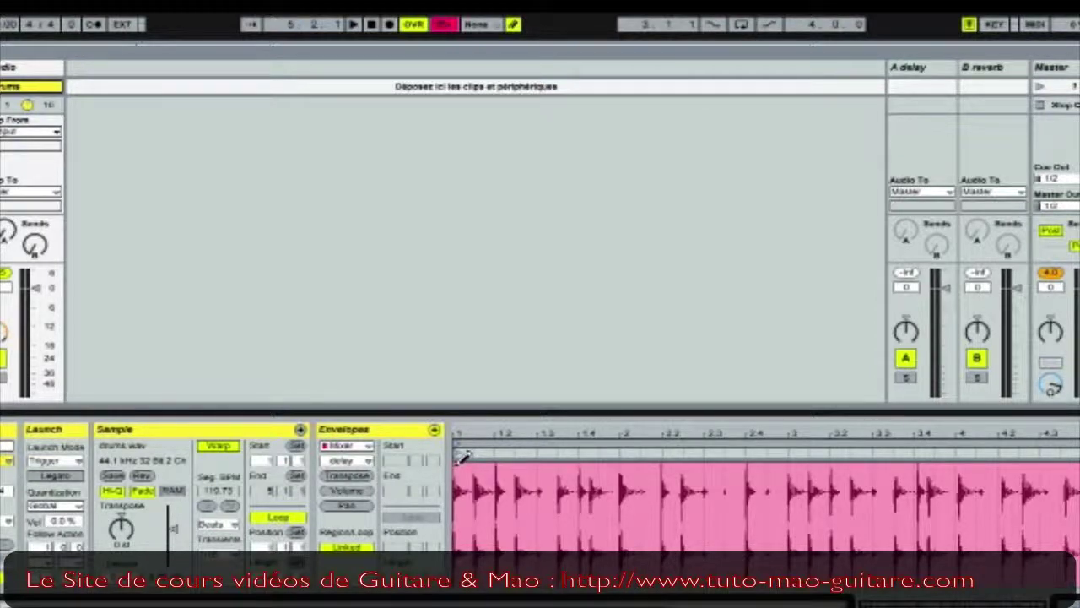
pyautogui.moveTo(462, 456)
pyautogui.mouseDown()
pyautogui.moveTo(472, 468)
pyautogui.moveTo(599, 475)
pyautogui.moveTo(608, 515)
pyautogui.moveTo(641, 555)
pyautogui.moveTo(731, 536)
pyautogui.moveTo(782, 450)
pyautogui.moveTo(815, 532)
pyautogui.moveTo(937, 498)
pyautogui.moveTo(1004, 460)
pyautogui.moveTo(1032, 522)
pyautogui.moveTo(1068, 553)
pyautogui.mouseUp()
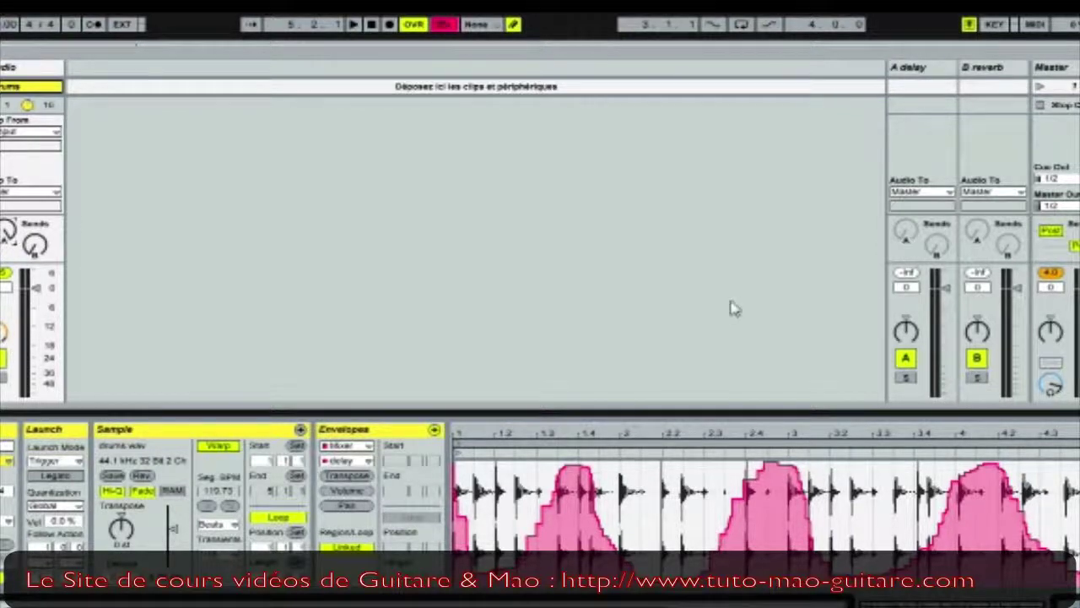
pyautogui.press('space')
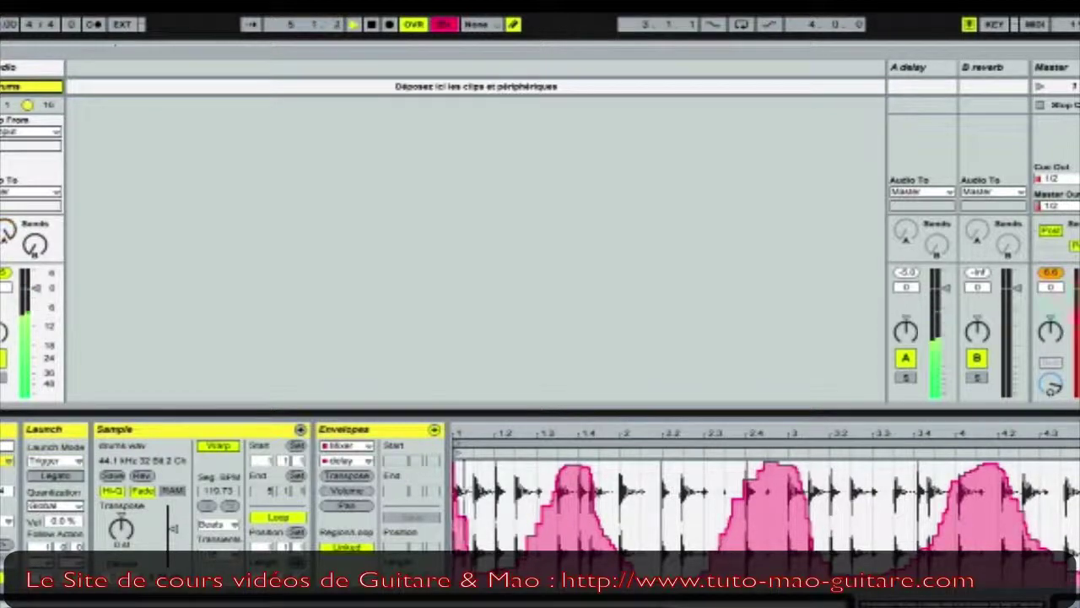
# Step: Show the Mixer reverb send envelope and raise the audio track's Send B level
pyautogui.click(369, 462)
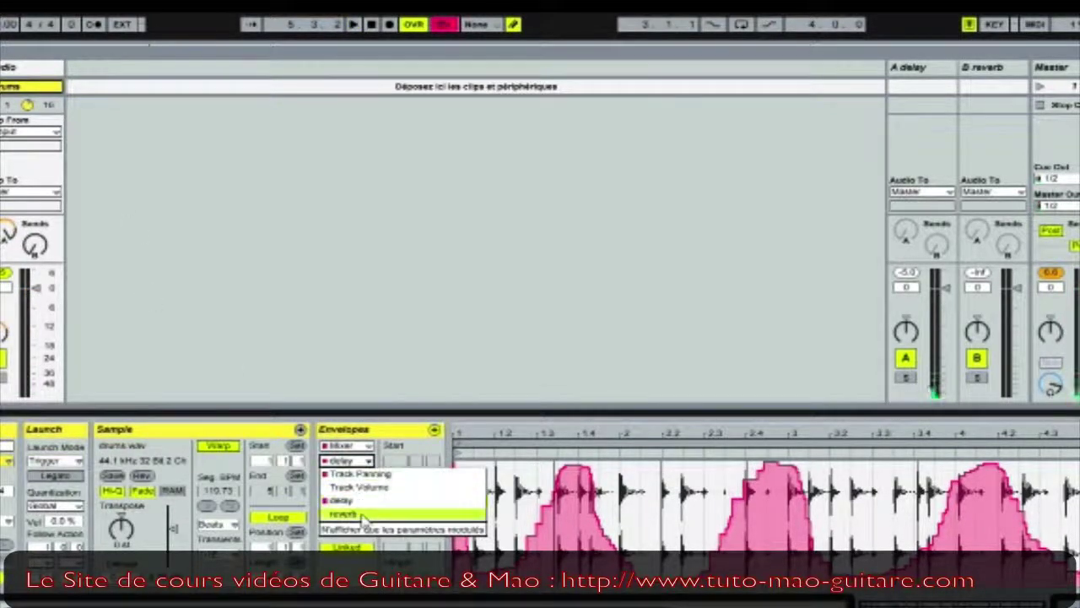
pyautogui.click(358, 514)
pyautogui.moveTo(35, 246); pyautogui.dragTo(35, 169)
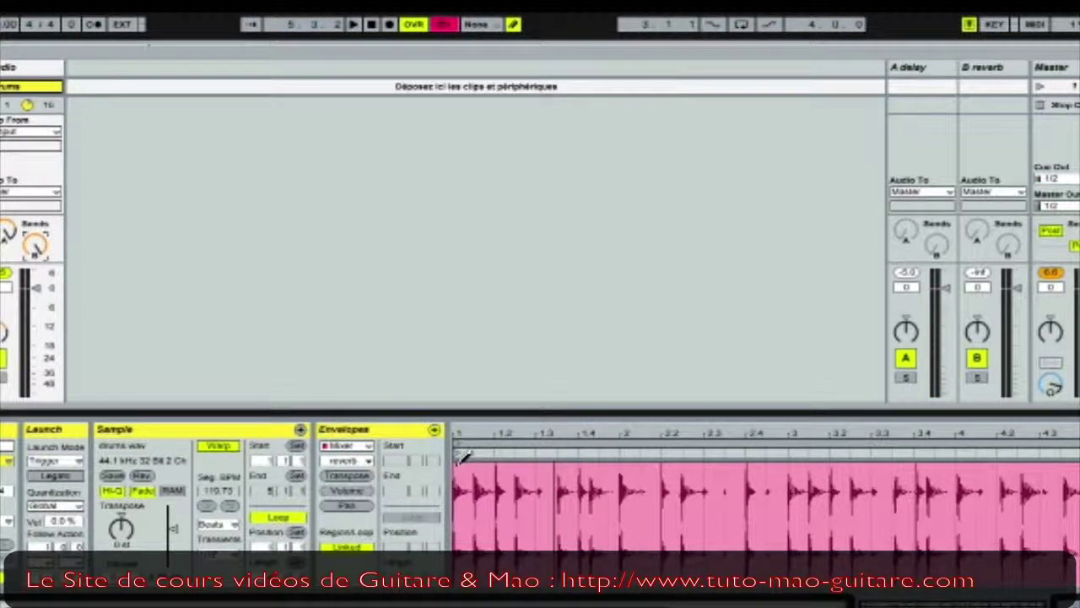
# Step: Draw a reverb send envelope with three rounded peaks across the drum clip and play it back
pyautogui.click(368, 461)
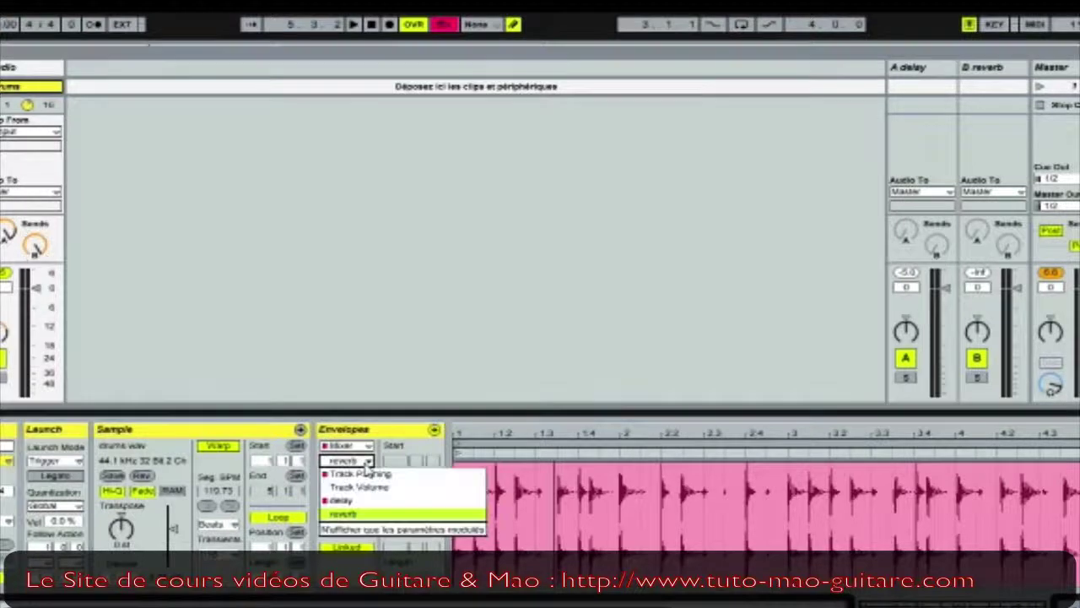
pyautogui.click(363, 502)
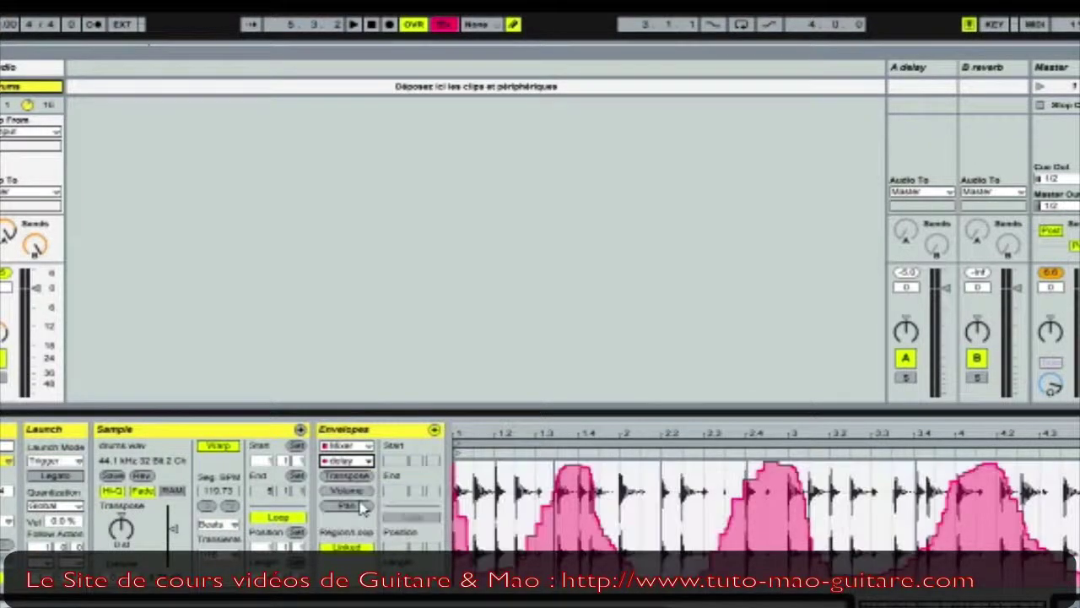
pyautogui.click(369, 461)
pyautogui.click(367, 502)
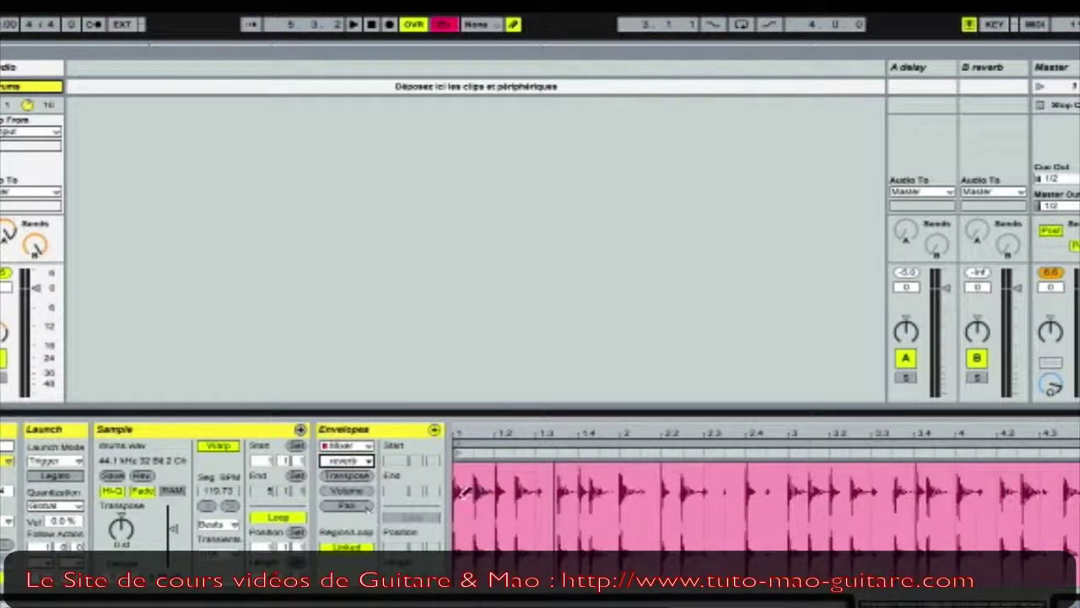
pyautogui.moveTo(456, 460)
pyautogui.mouseDown()
pyautogui.moveTo(540, 473)
pyautogui.moveTo(625, 460)
pyautogui.moveTo(743, 472)
pyautogui.moveTo(814, 532)
pyautogui.moveTo(848, 578)
pyautogui.moveTo(1021, 456)
pyautogui.moveTo(1077, 469)
pyautogui.mouseUp()
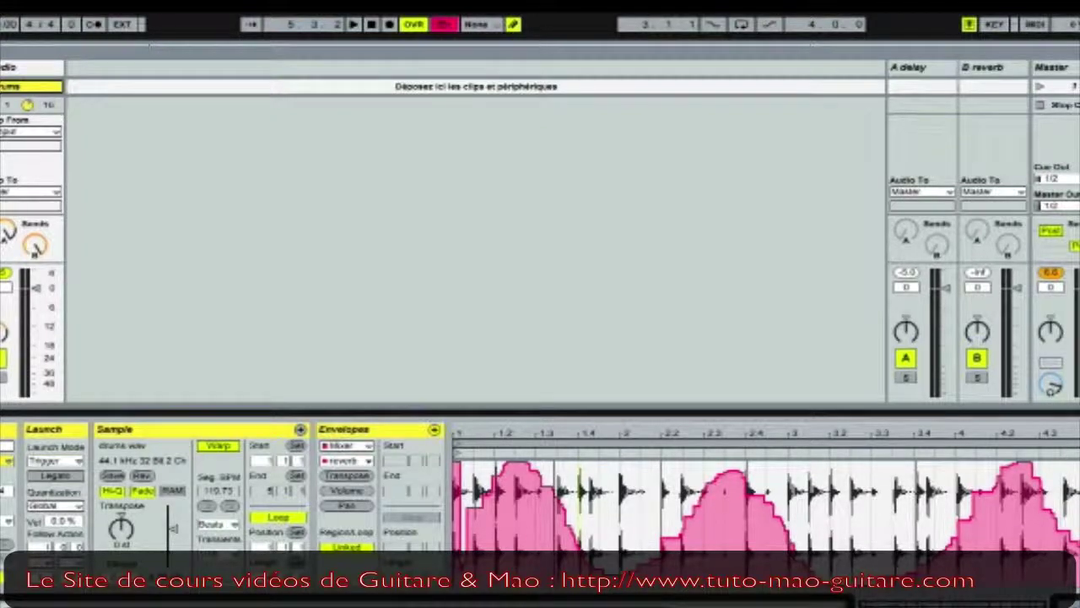
pyautogui.press('space')
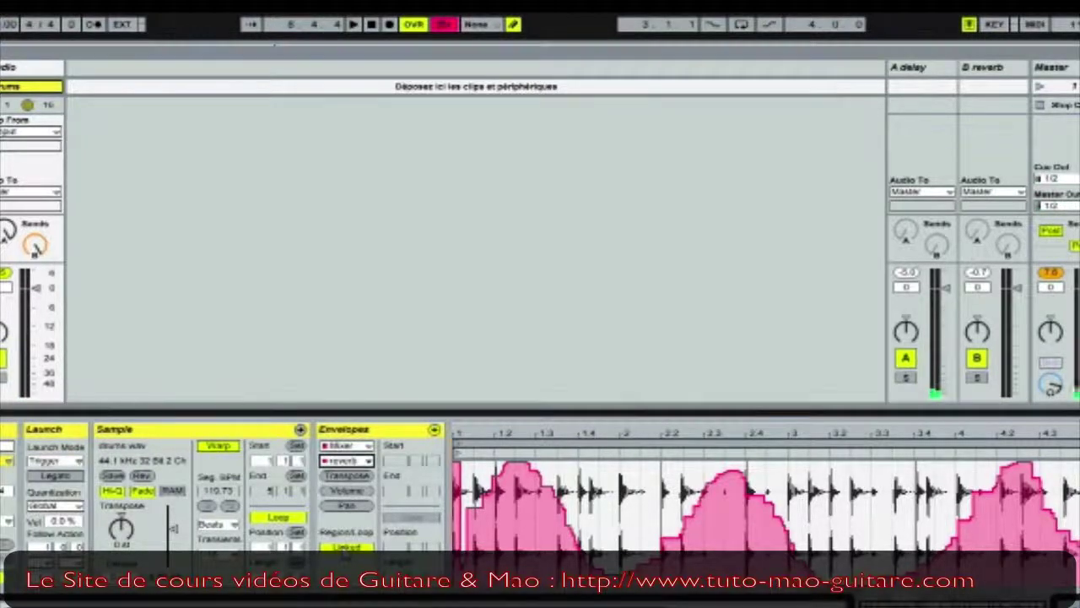
# Step: Unlink the reverb envelope, end its loop at bar 7, and draw three more peaks between bars 5 and 7 for playback
pyautogui.click(344, 547)
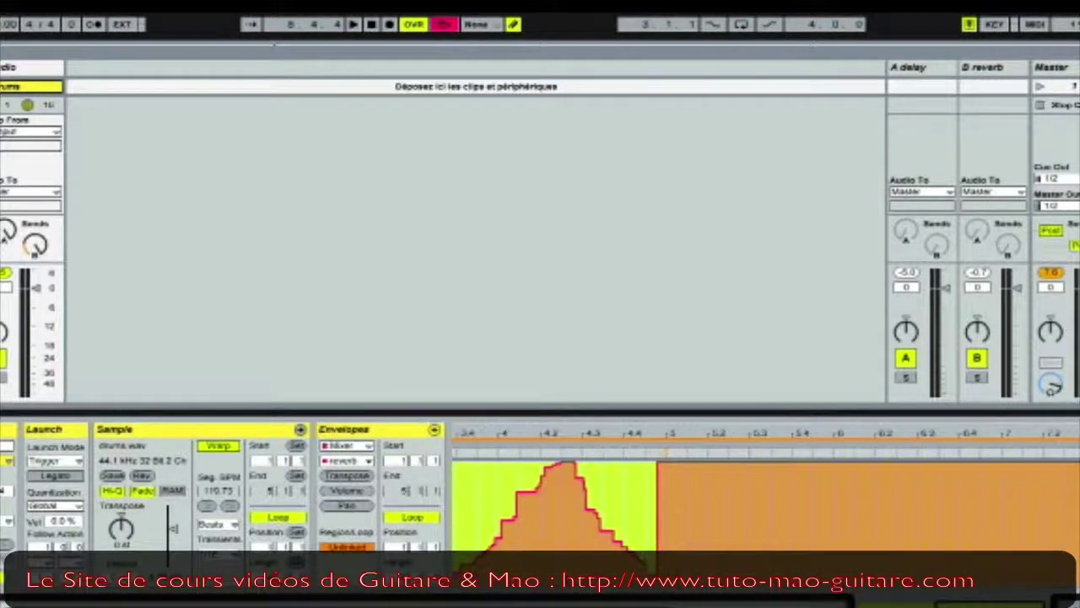
pyautogui.moveTo(1015, 440); pyautogui.dragTo(1004, 437)
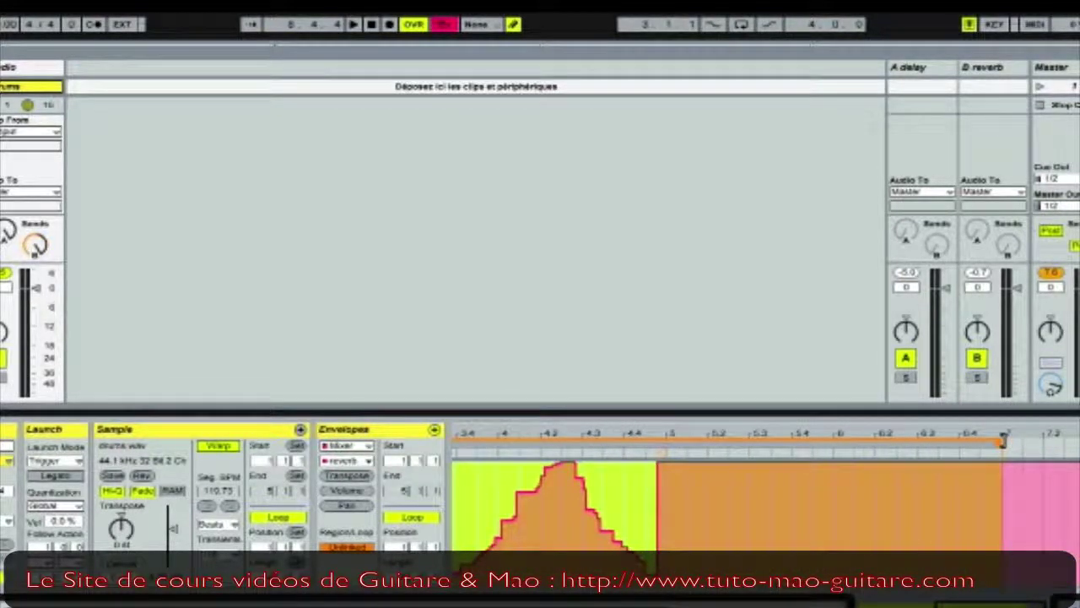
pyautogui.moveTo(670, 565)
pyautogui.mouseDown()
pyautogui.moveTo(713, 455)
pyautogui.moveTo(989, 468)
pyautogui.moveTo(1002, 453)
pyautogui.mouseUp()
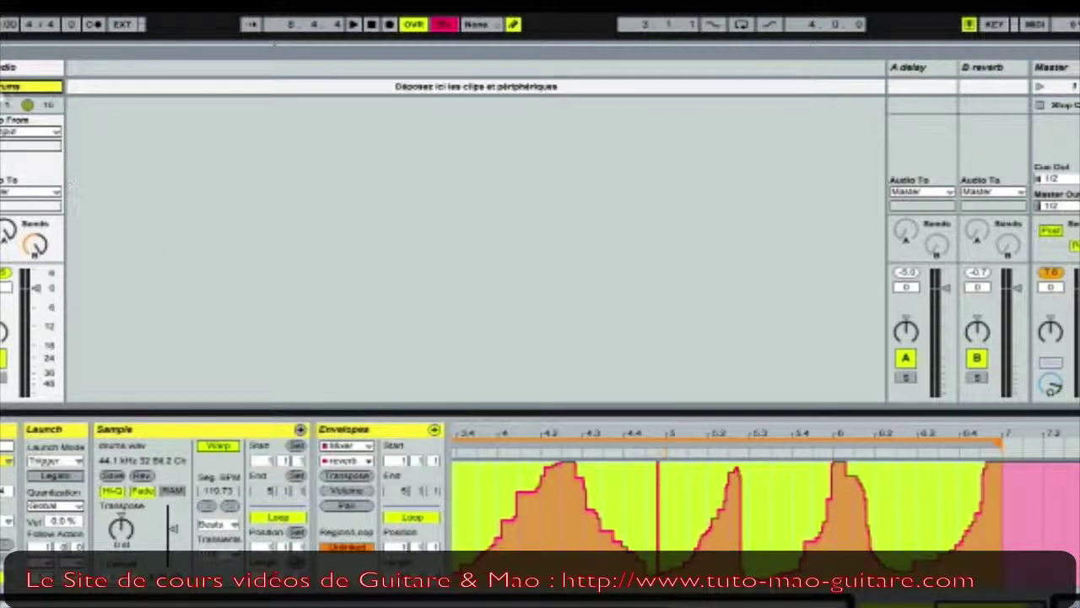
pyautogui.press('space')
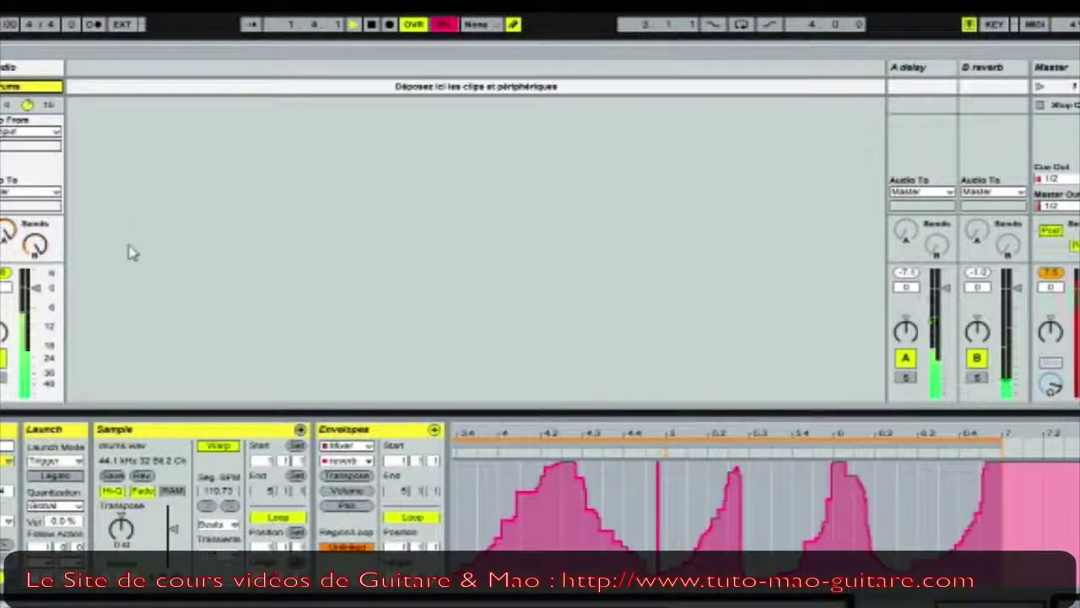